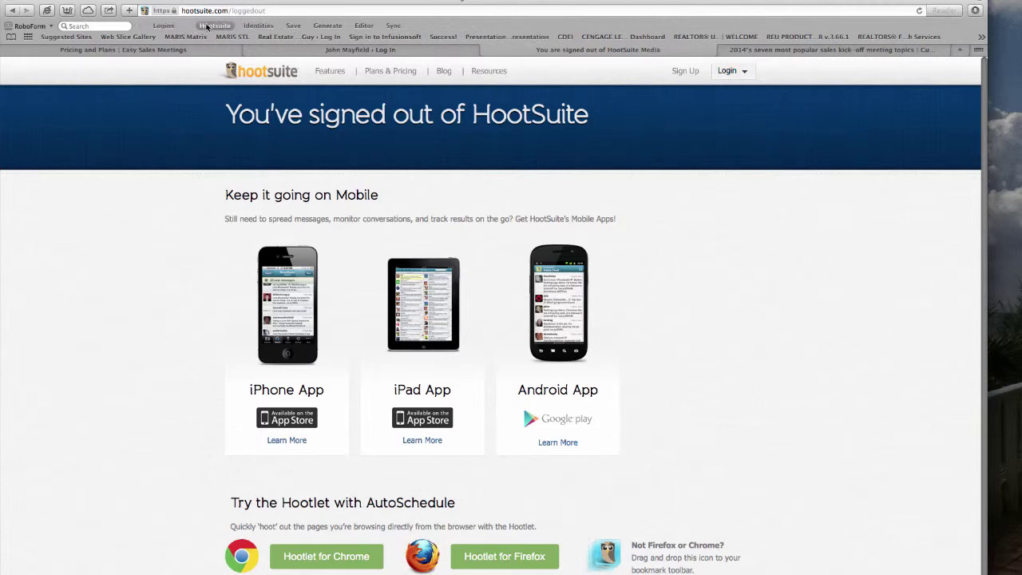
Log back in to HootSuite with the saved RoboForm HootSuite passcard and its password.
{"action": "left_click", "coordinate": [173, 27]}
{"action": "left_click", "coordinate": [173, 29]}
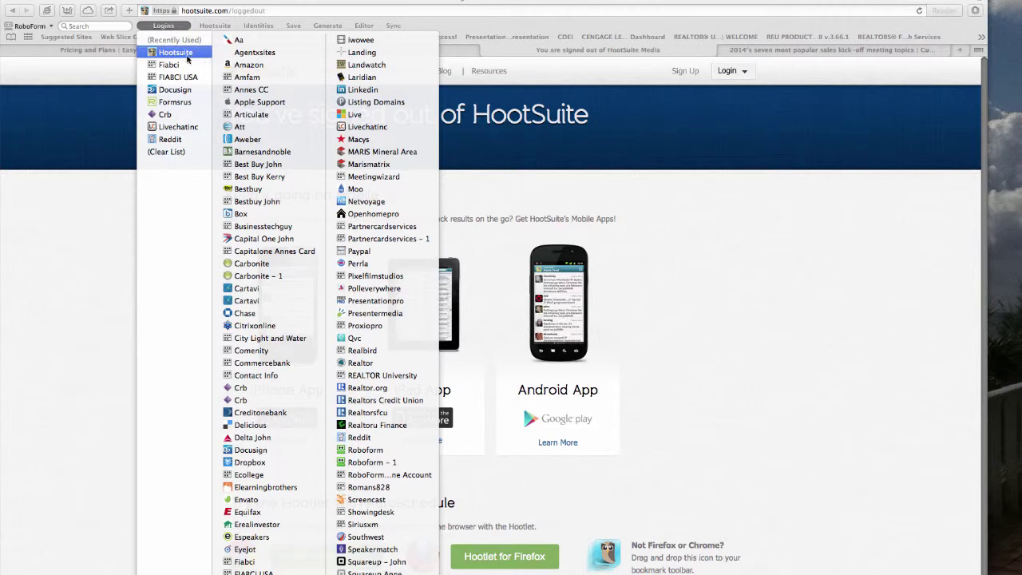
{"action": "left_click", "coordinate": [186, 54]}
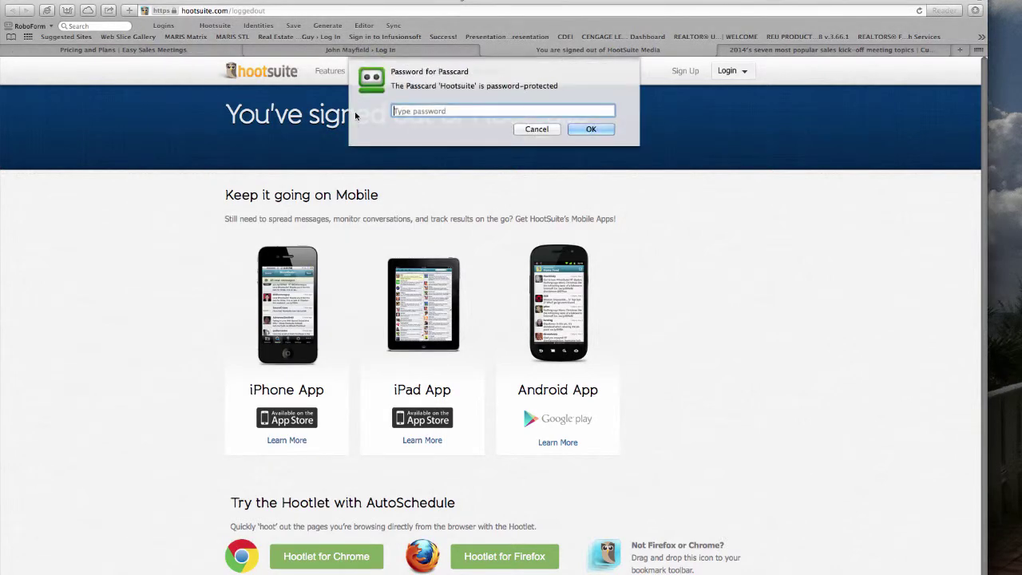
{"action": "type", "text": "pxxxxxxxxxxx"}
{"action": "key", "text": "Return"}
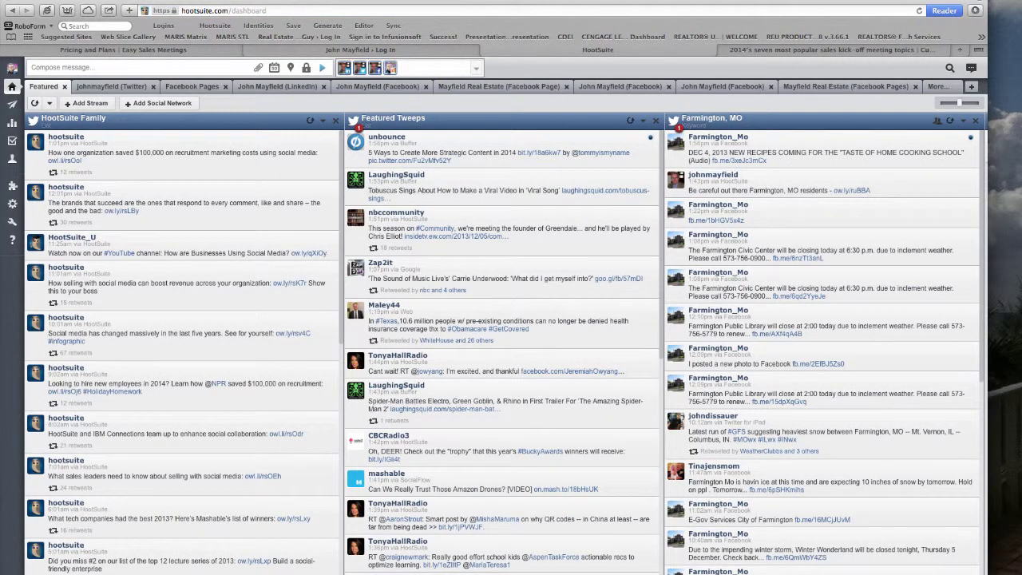
Review the compose bar's posting profiles, then switch to the CustomerThink article tab.
{"action": "left_click", "coordinate": [445, 62]}
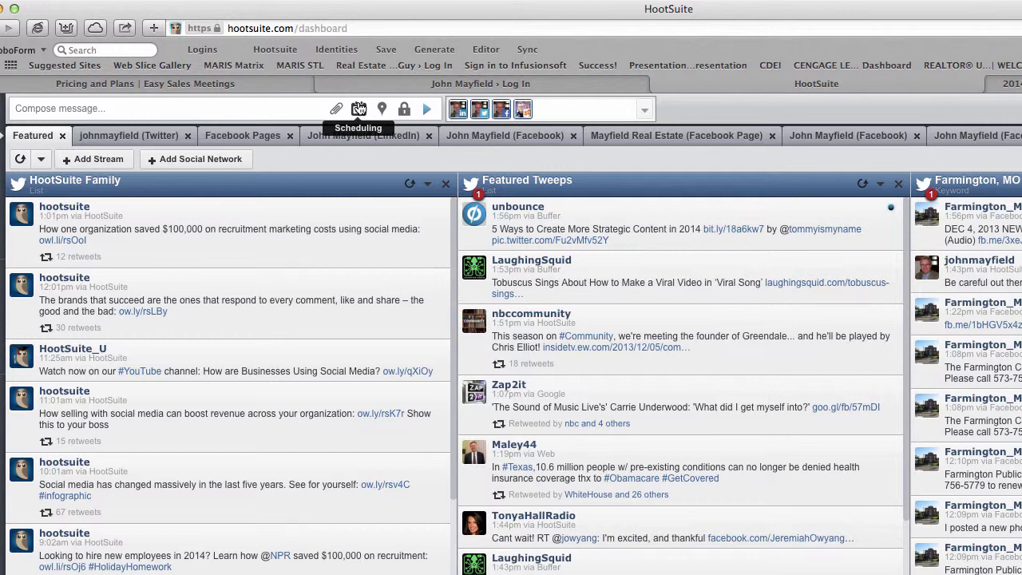
{"action": "left_click", "coordinate": [457, 104]}
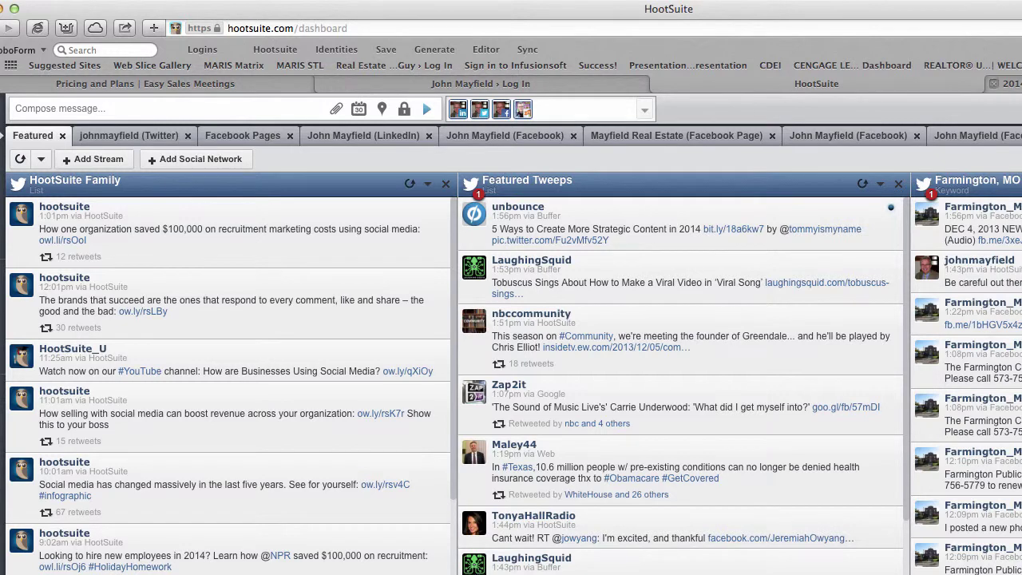
{"action": "left_click", "coordinate": [1003, 83]}
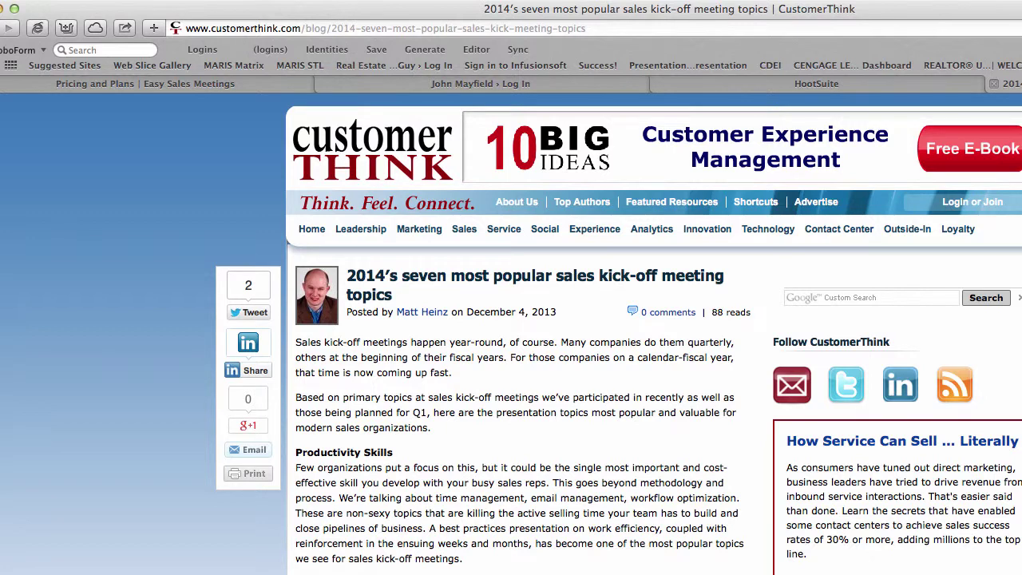
Go to Google and search for 'Real Estate Technology'.
{"action": "left_click", "coordinate": [548, 28]}
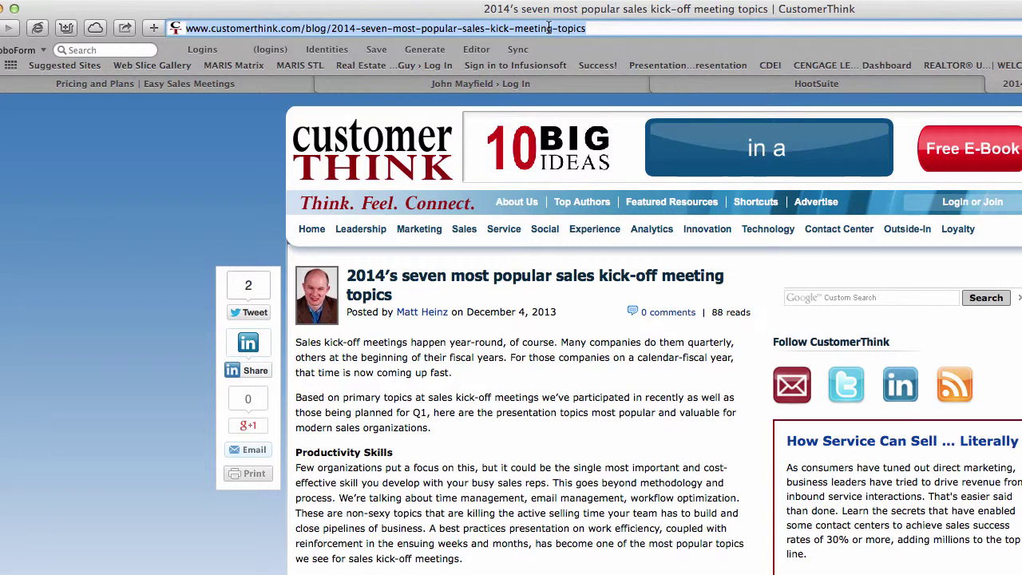
{"action": "type", "text": "google.com"}
{"action": "key", "text": "Return"}
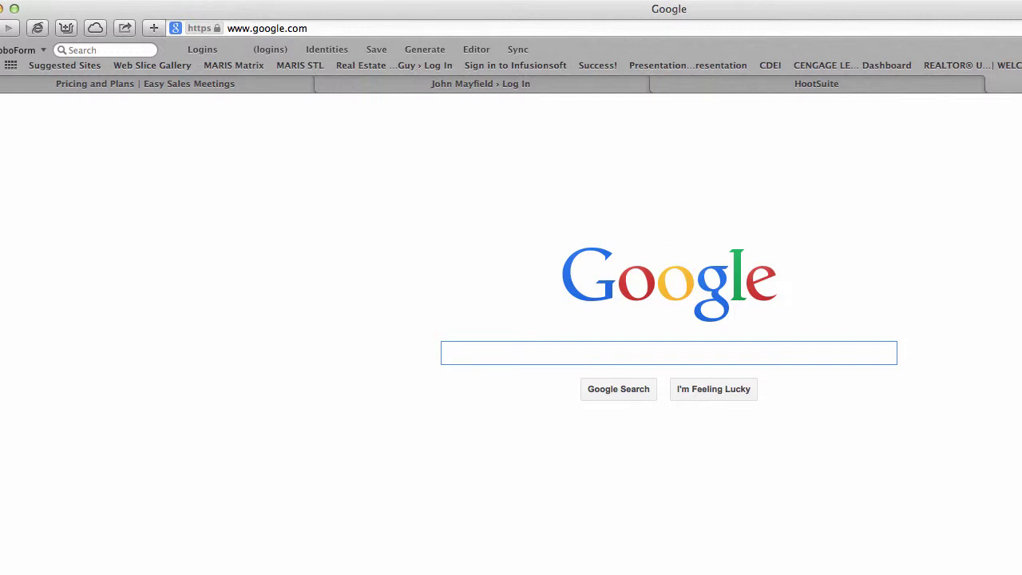
{"action": "type", "text": "Real E"}
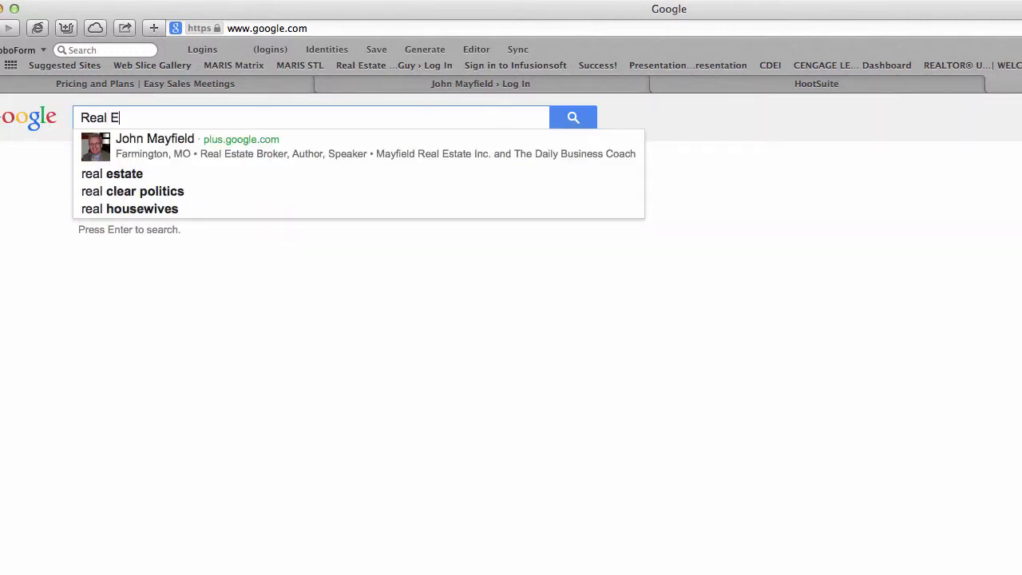
{"action": "type", "text": "state Techno"}
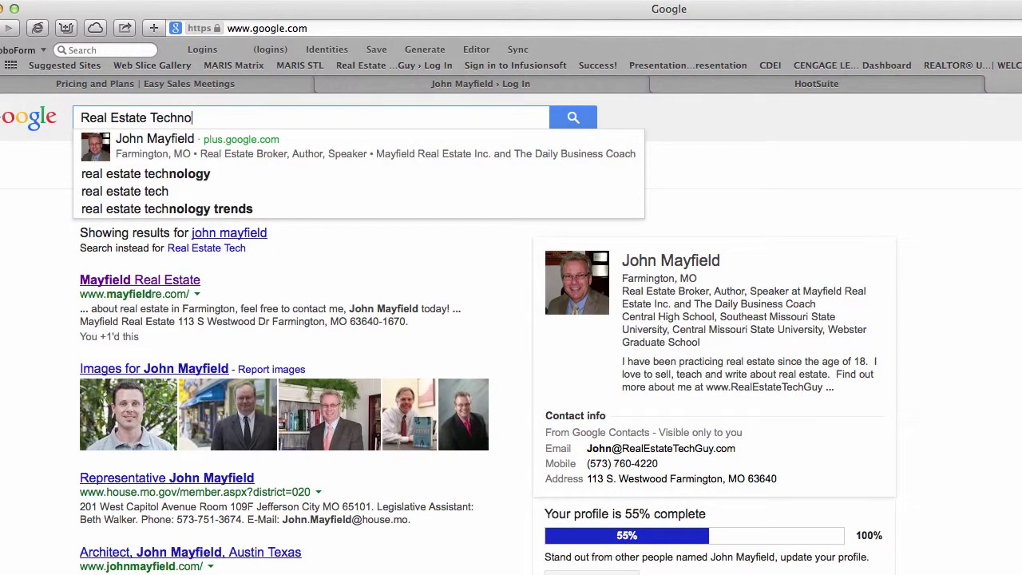
{"action": "type", "text": "logy"}
{"action": "key", "text": "Return"}
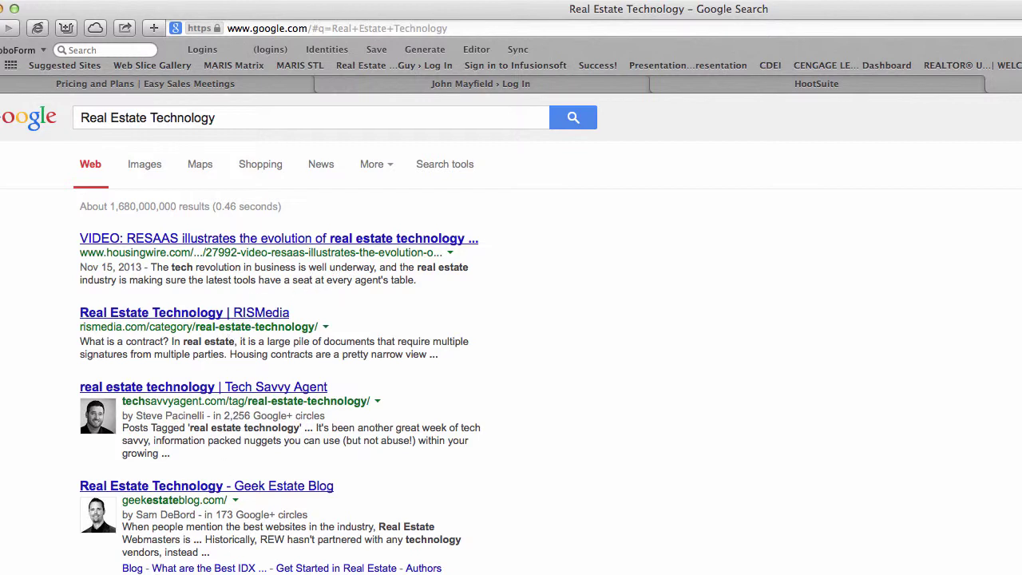
Rerun the search from the address bar and filter the results to News.
{"action": "key", "text": "super+l"}
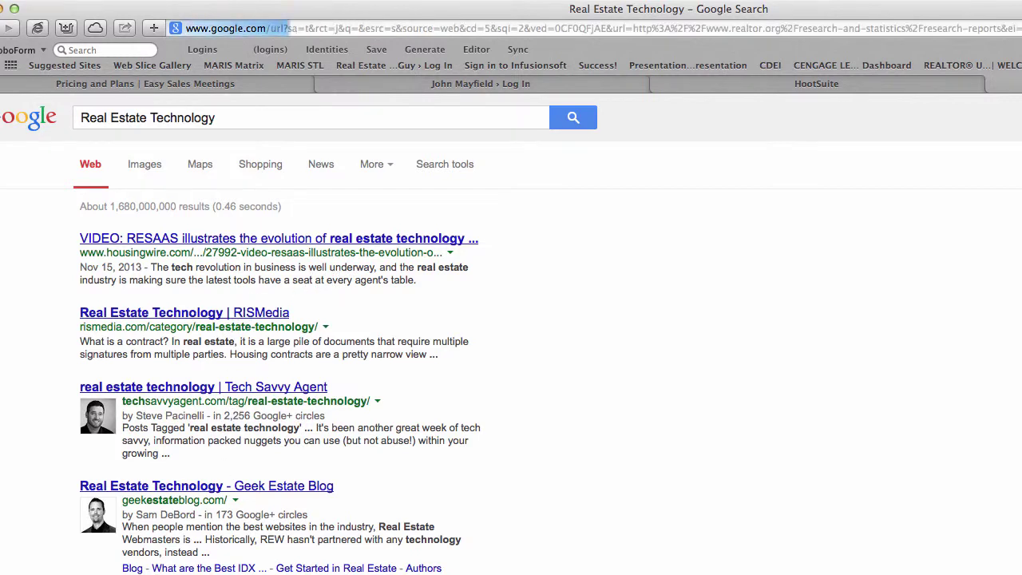
{"action": "type", "text": "www.realtor.org/research-and-statistics/research-reports"}
{"action": "key", "text": "Return"}
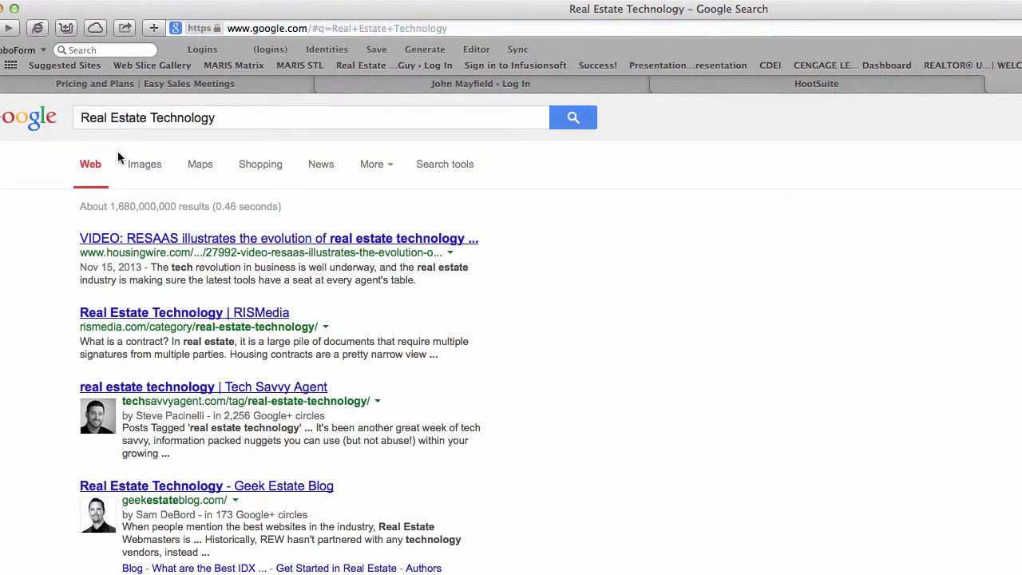
{"action": "left_click", "coordinate": [326, 166]}
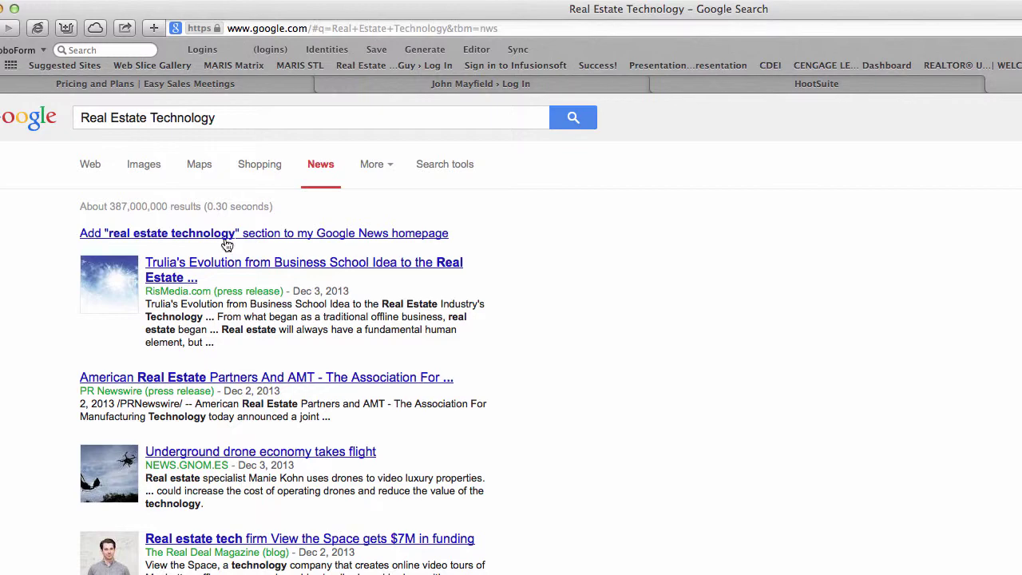
Open the RISMedia Trulia article, copy its web address, and return to HootSuite.
{"action": "left_click", "coordinate": [221, 270]}
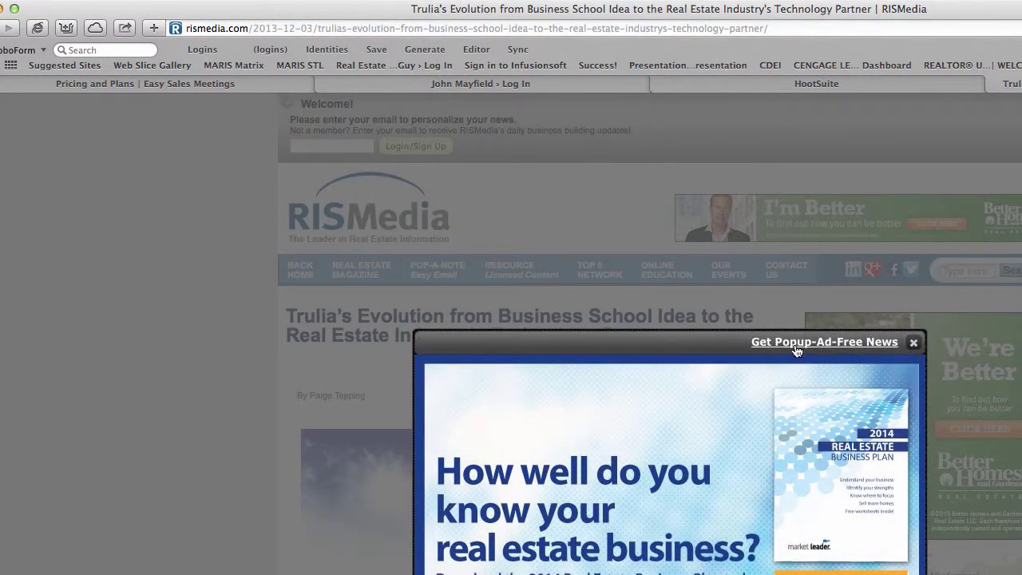
{"action": "left_click", "coordinate": [913, 342]}
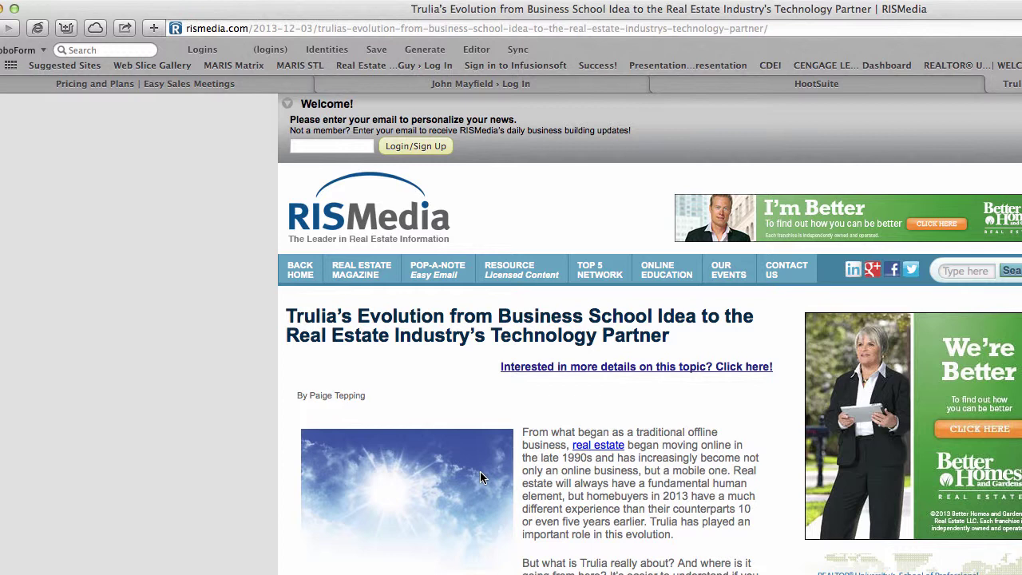
{"action": "left_click", "coordinate": [391, 29]}
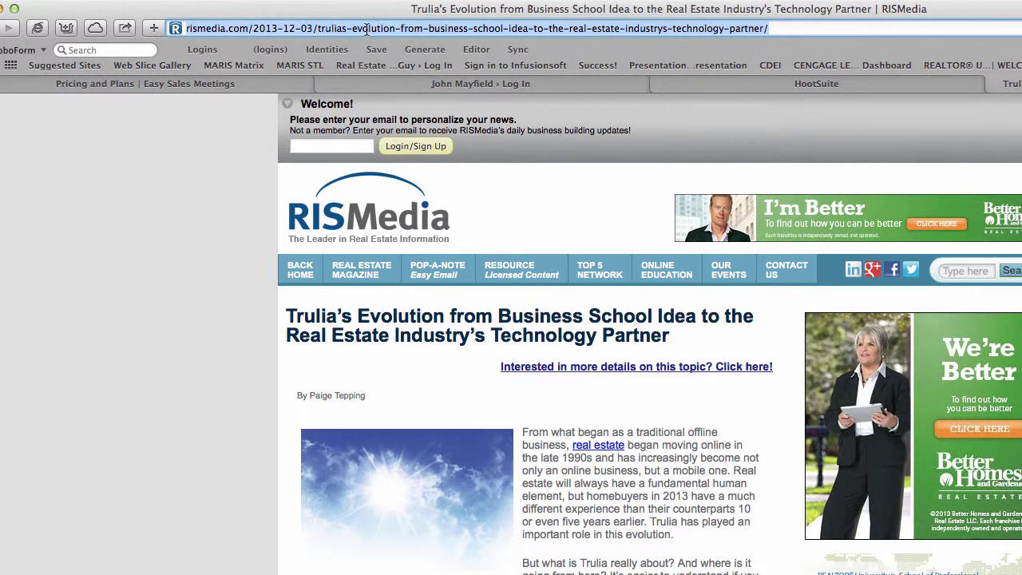
{"action": "right_click", "coordinate": [366, 30]}
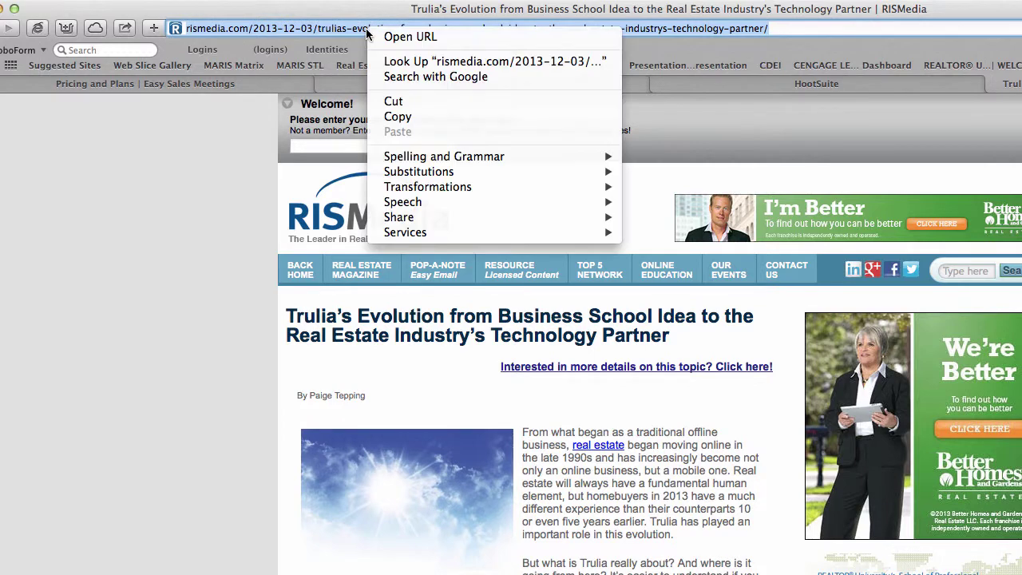
{"action": "left_click", "coordinate": [401, 119]}
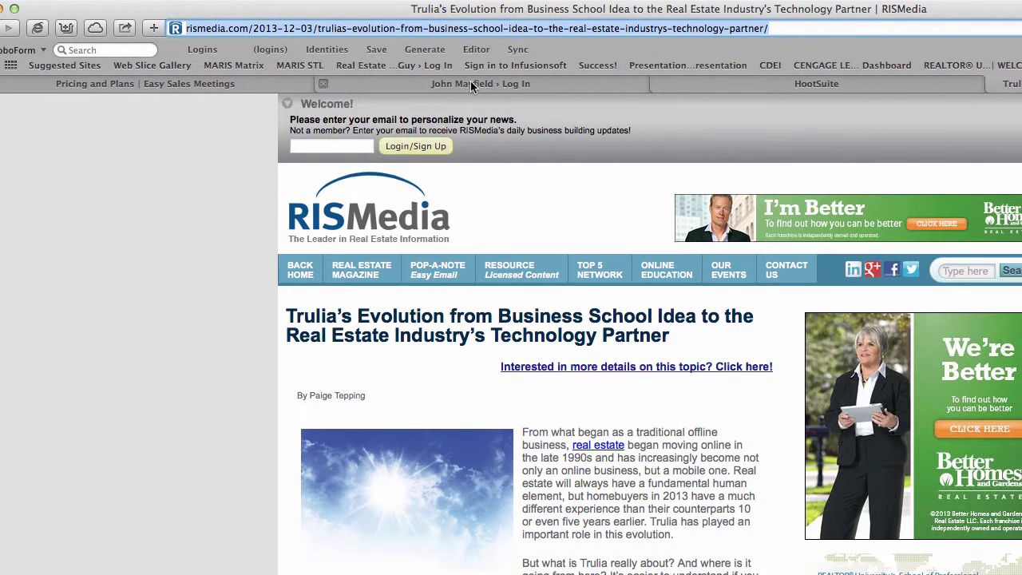
{"action": "left_click", "coordinate": [720, 79]}
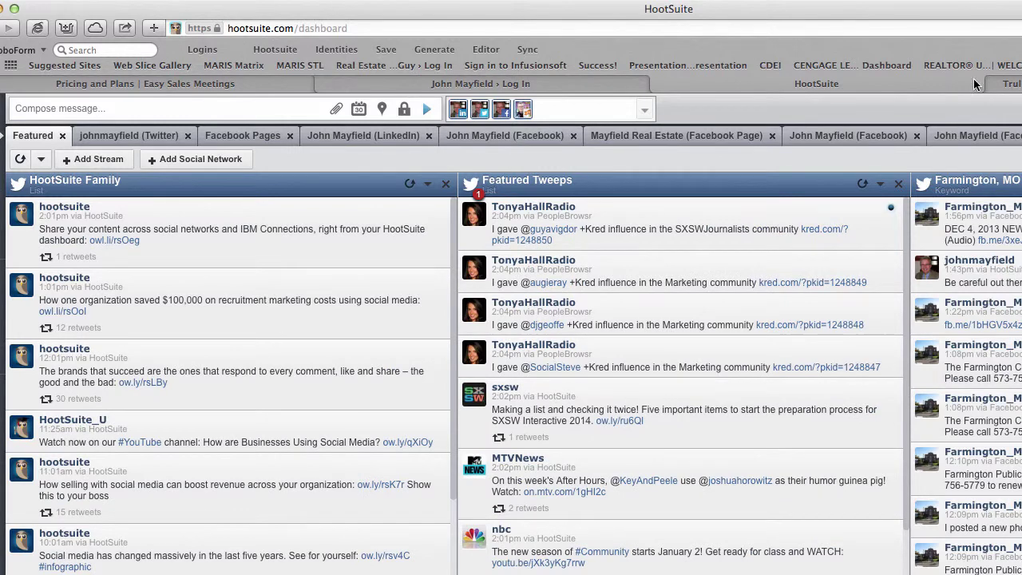
{"action": "left_click", "coordinate": [143, 110]}
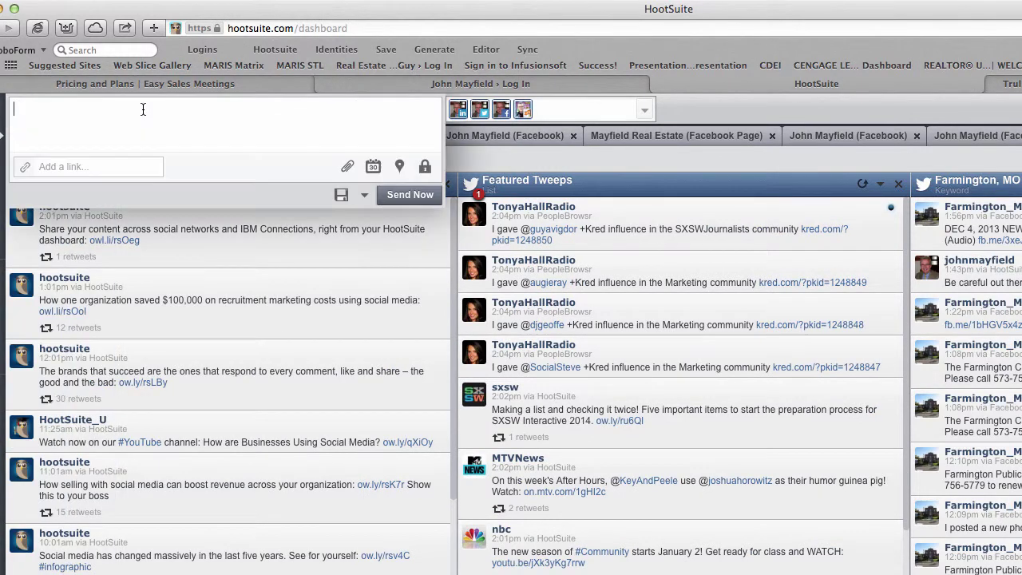
{"action": "type", "text": "Inr"}
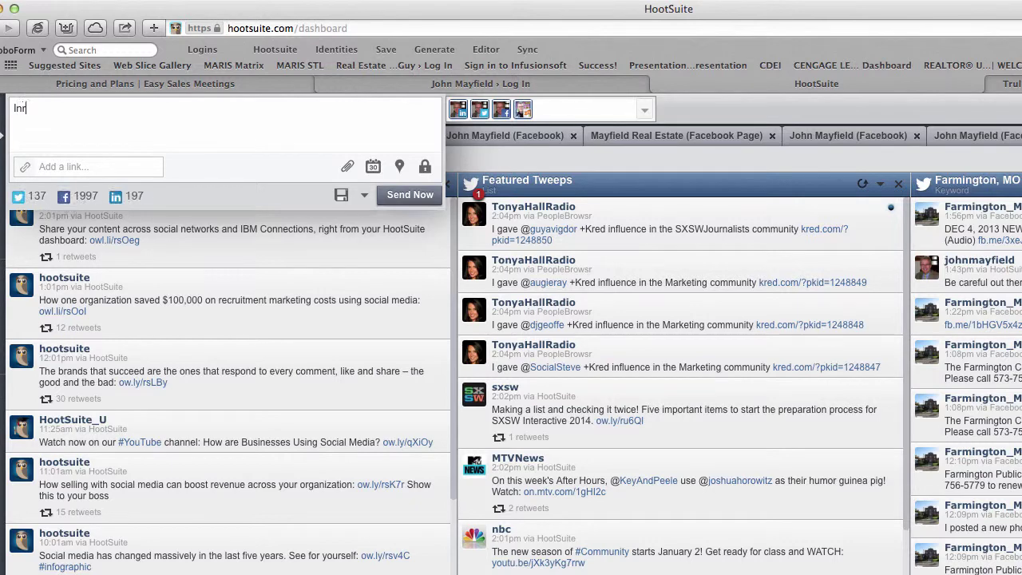
{"action": "type", "text": "teresting article -"}
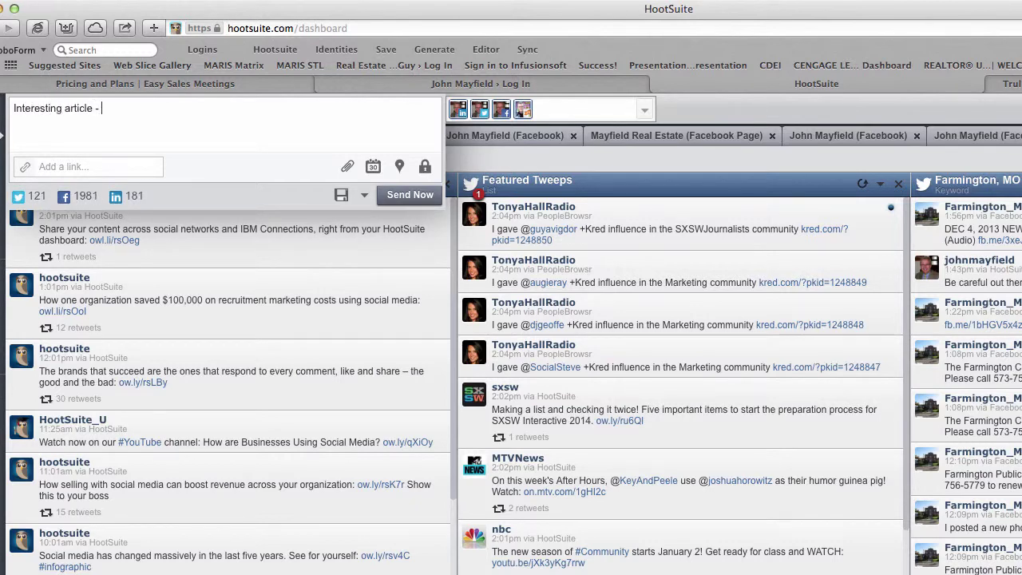
{"action": "left_click", "coordinate": [46, 162]}
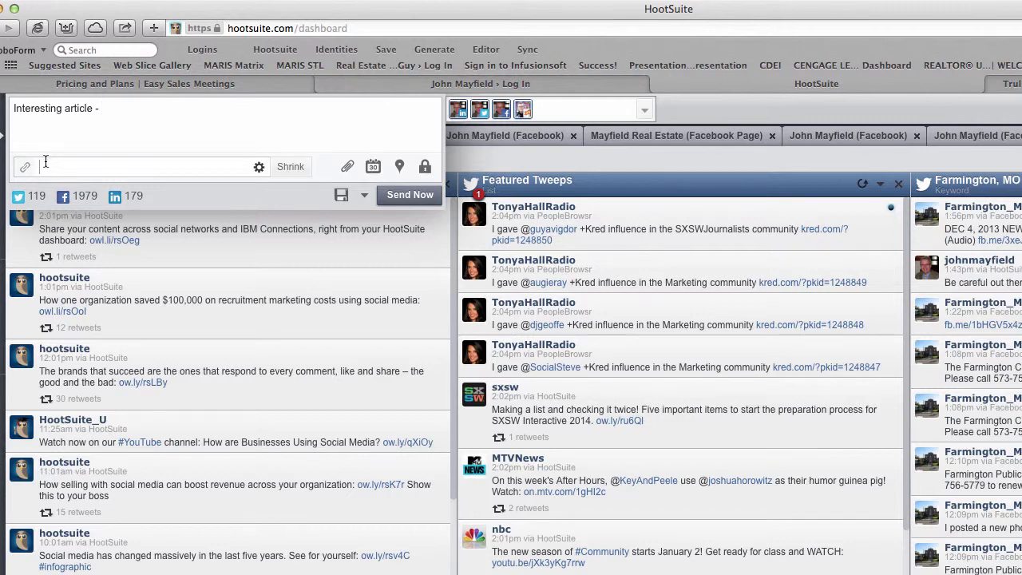
{"action": "right_click", "coordinate": [47, 165]}
{"action": "left_click", "coordinate": [69, 201]}
{"action": "left_click", "coordinate": [290, 166]}
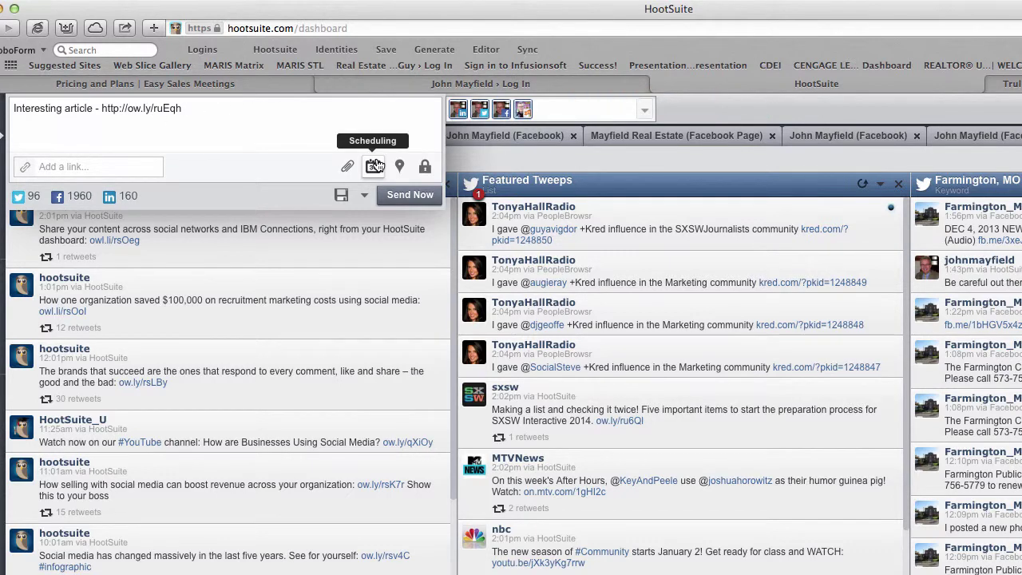
{"action": "mouse_move", "coordinate": [473, 114]}
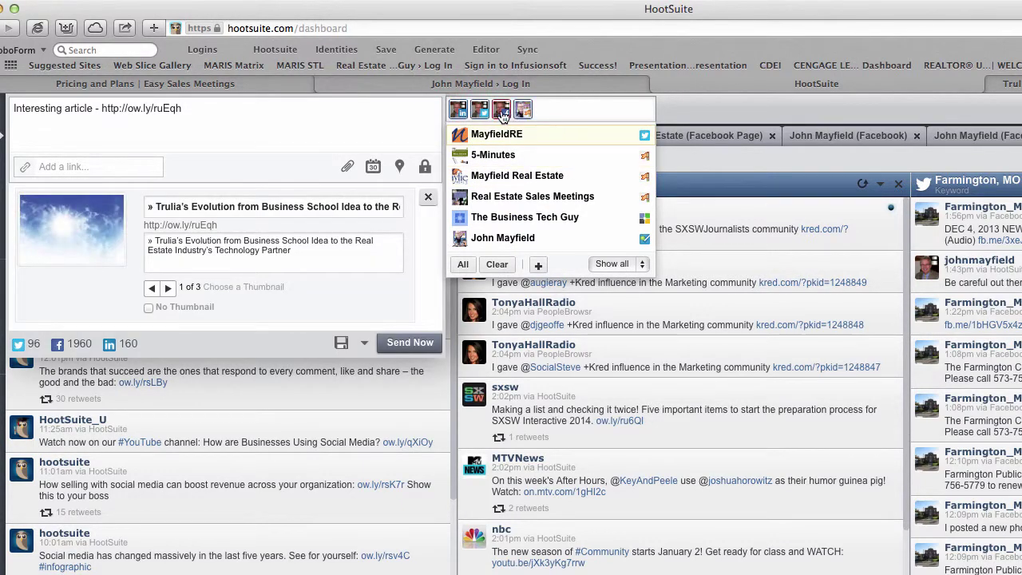
Swap a personal profile for The Business Tech Guy and set the preview to No Thumbnail.
{"action": "left_click", "coordinate": [500, 114]}
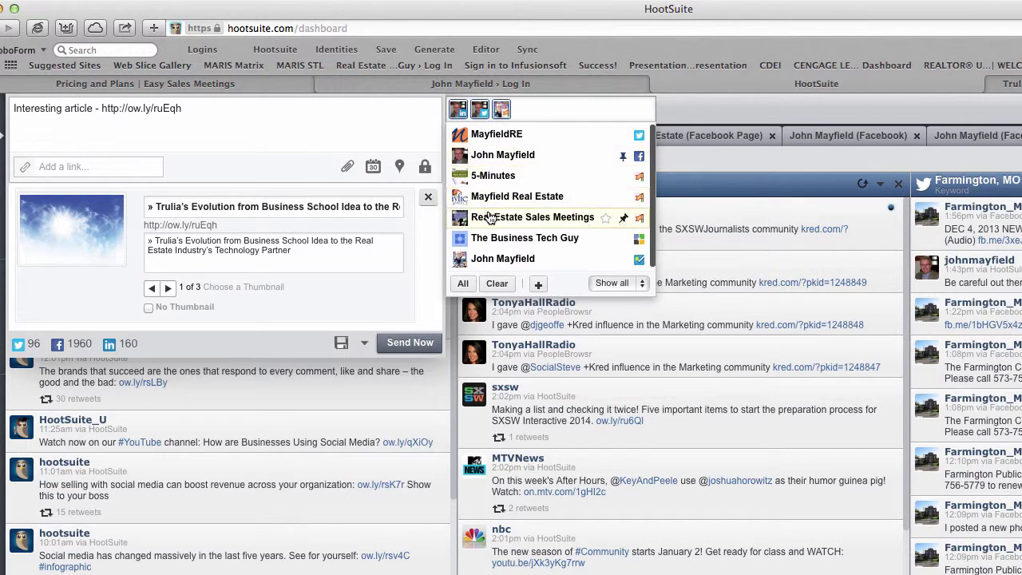
{"action": "left_click", "coordinate": [483, 238]}
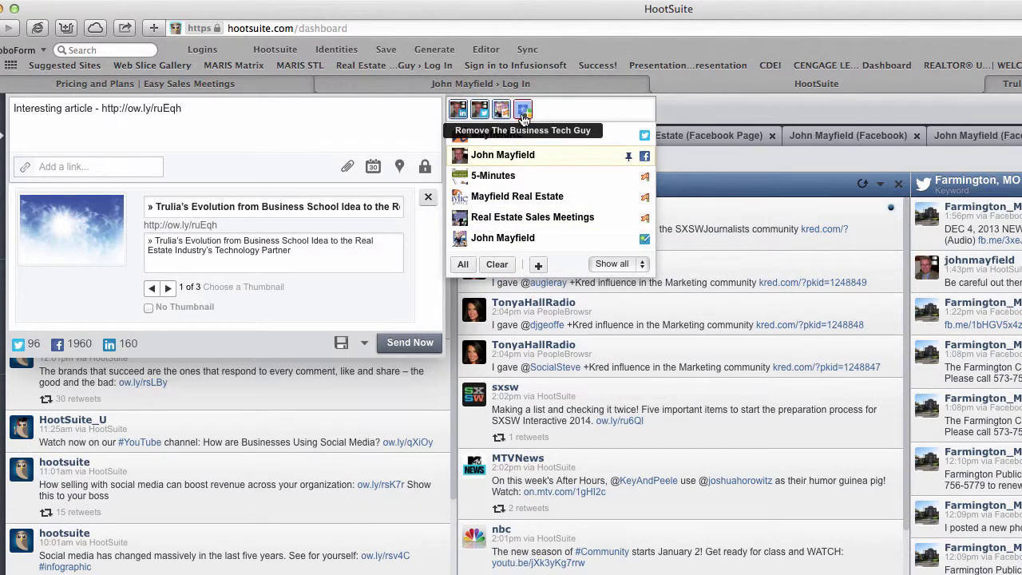
{"action": "left_click", "coordinate": [169, 290]}
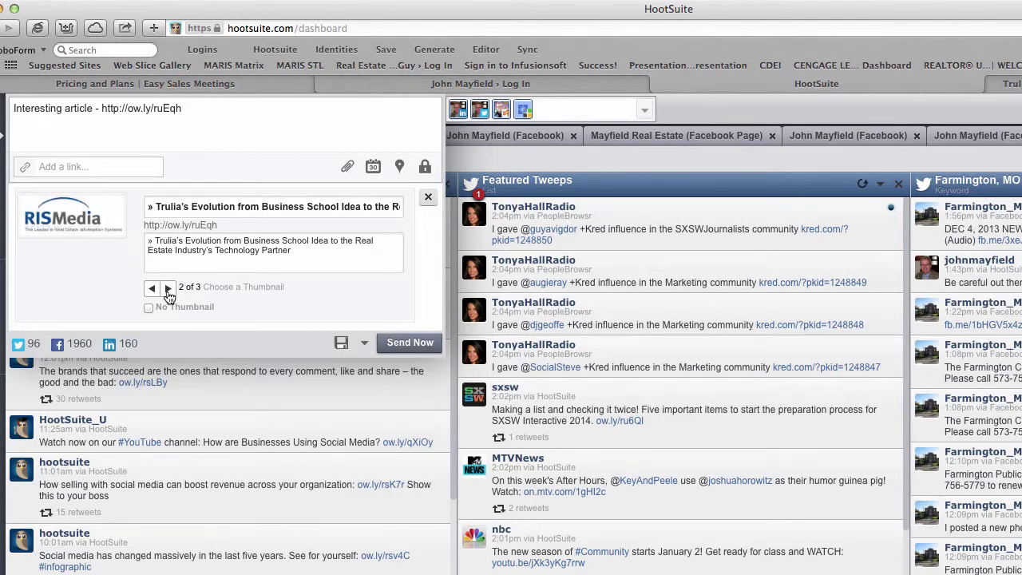
{"action": "left_click", "coordinate": [169, 293]}
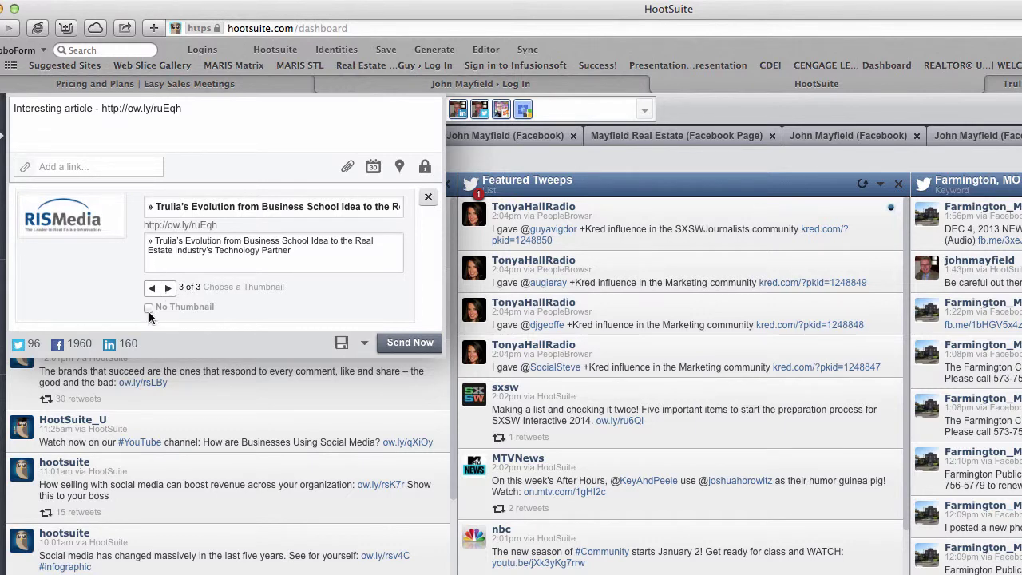
{"action": "left_click", "coordinate": [147, 306]}
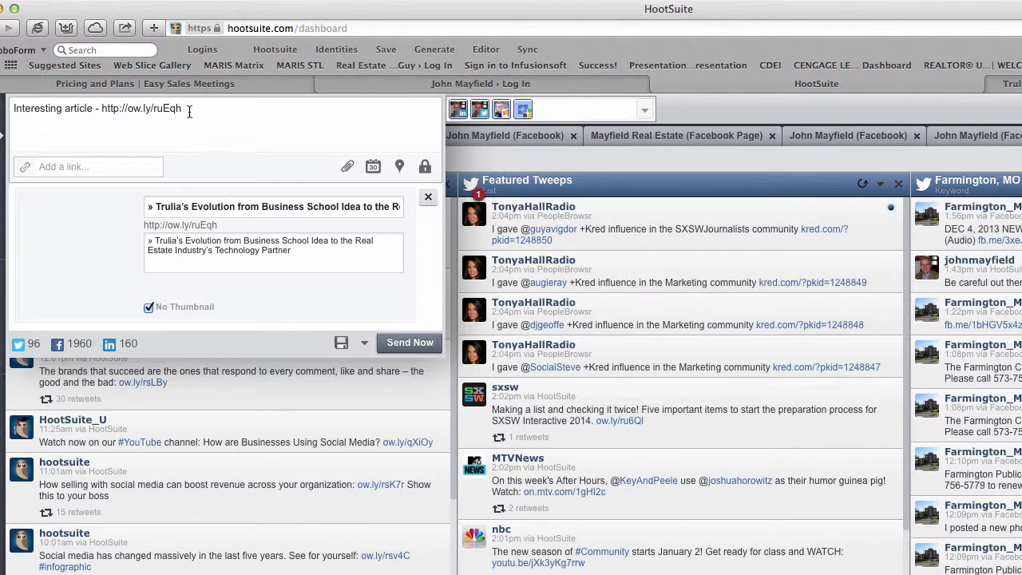
Schedule the message for 11:00 AM on December 6, 2013, after checking its profiles.
{"action": "left_click", "coordinate": [374, 166]}
{"action": "left_click", "coordinate": [160, 293]}
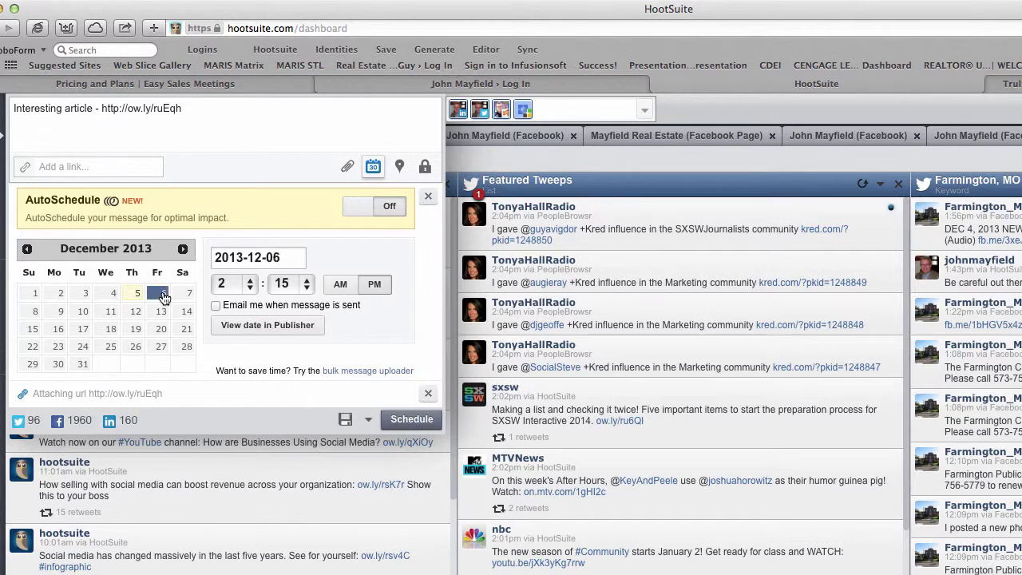
{"action": "left_click", "coordinate": [251, 281]}
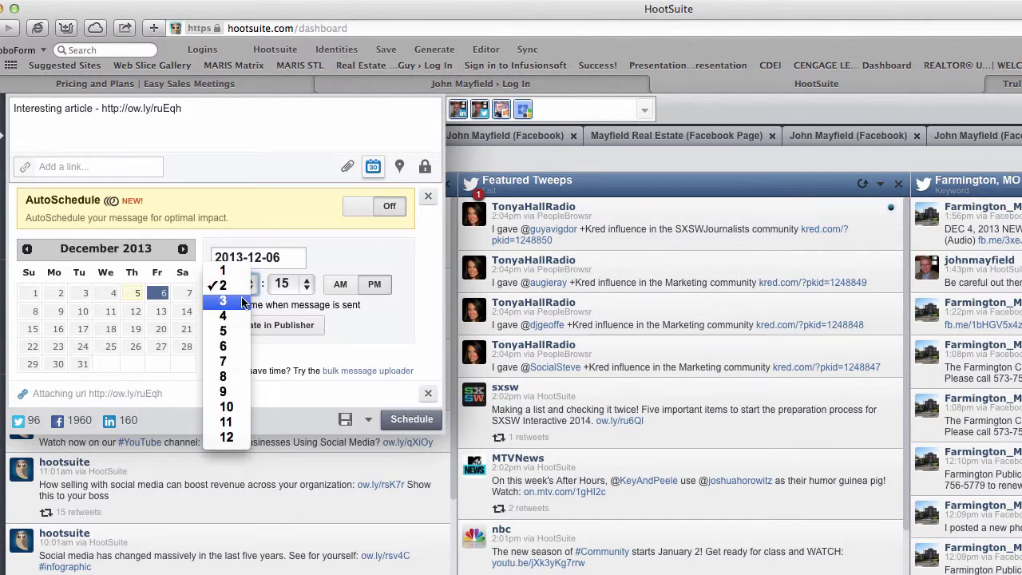
{"action": "left_click", "coordinate": [227, 422]}
{"action": "left_click", "coordinate": [308, 286]}
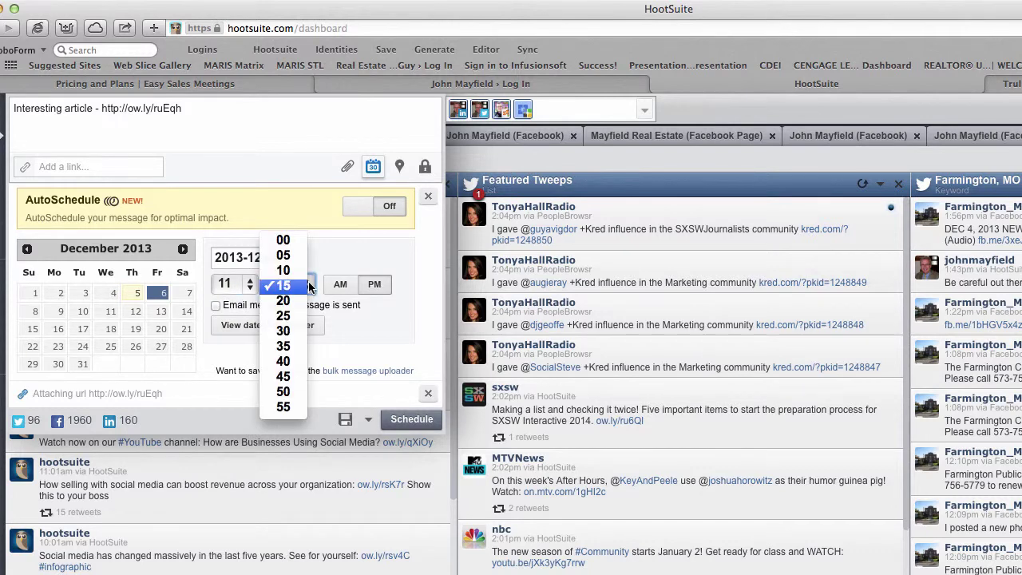
{"action": "left_click", "coordinate": [283, 238]}
{"action": "left_click", "coordinate": [338, 285]}
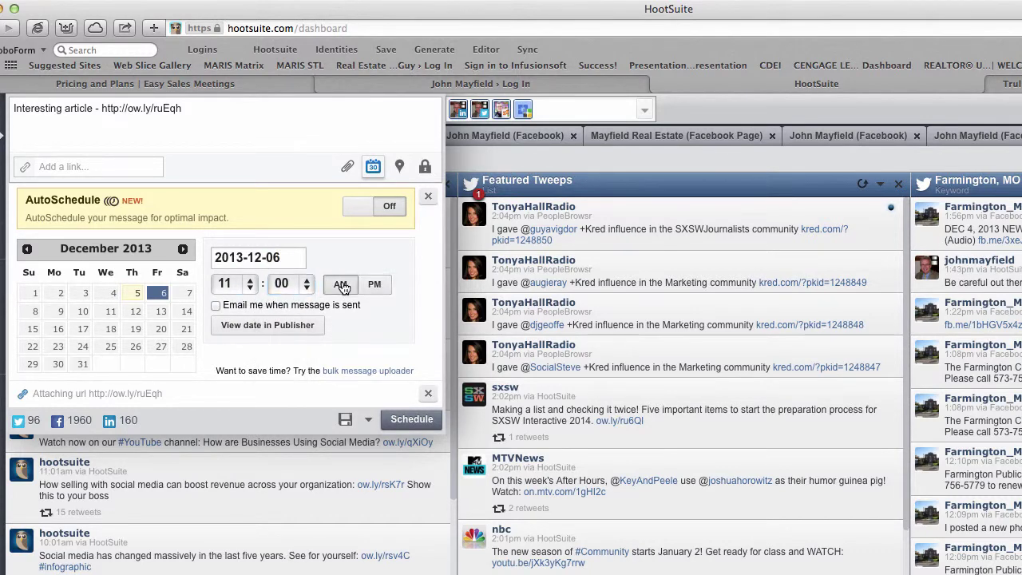
{"action": "left_click", "coordinate": [460, 112]}
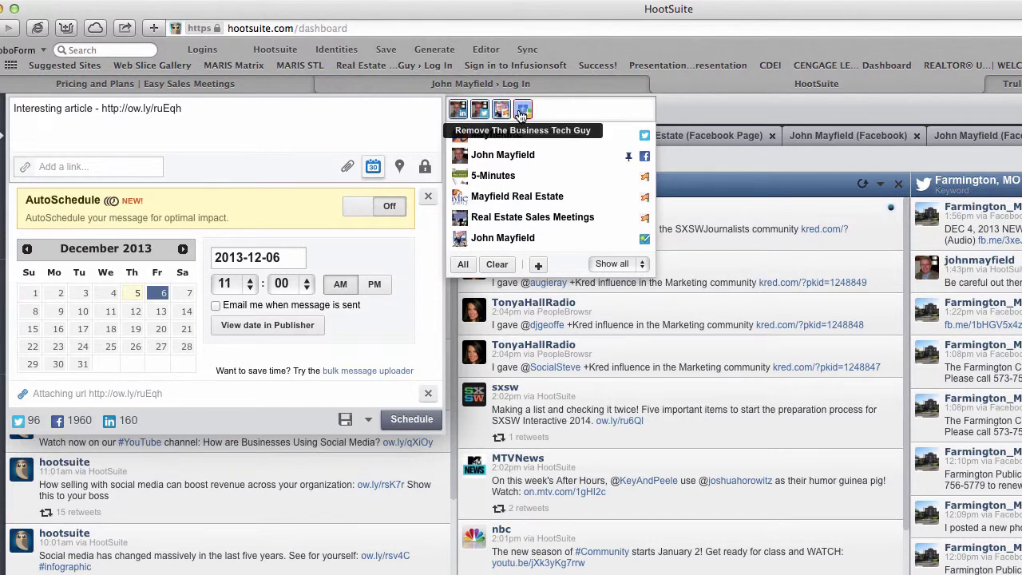
{"action": "left_click", "coordinate": [411, 420]}
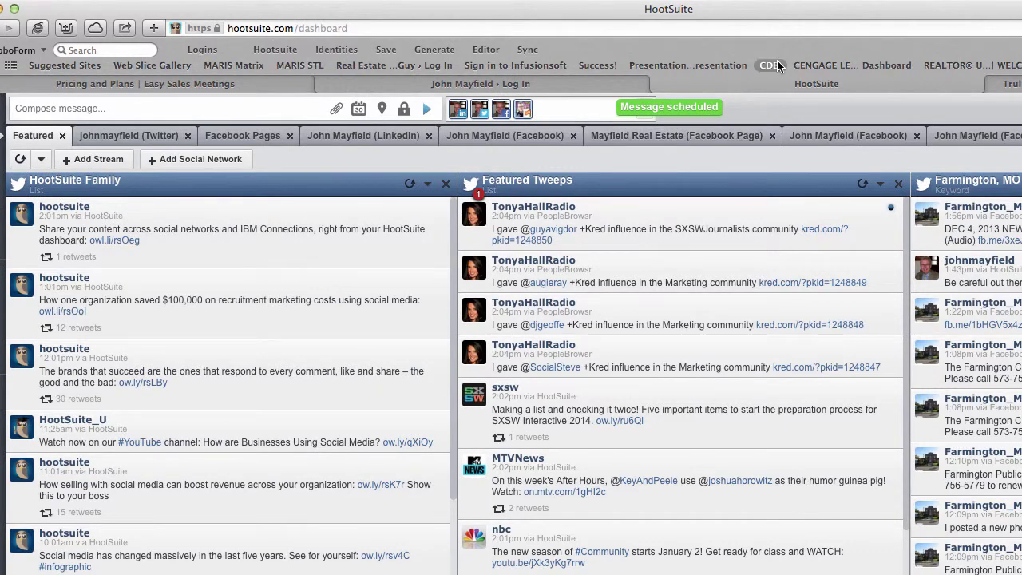
In the RISMedia tab, search 'farmington, MO' and show only News results.
{"action": "left_click", "coordinate": [1013, 84]}
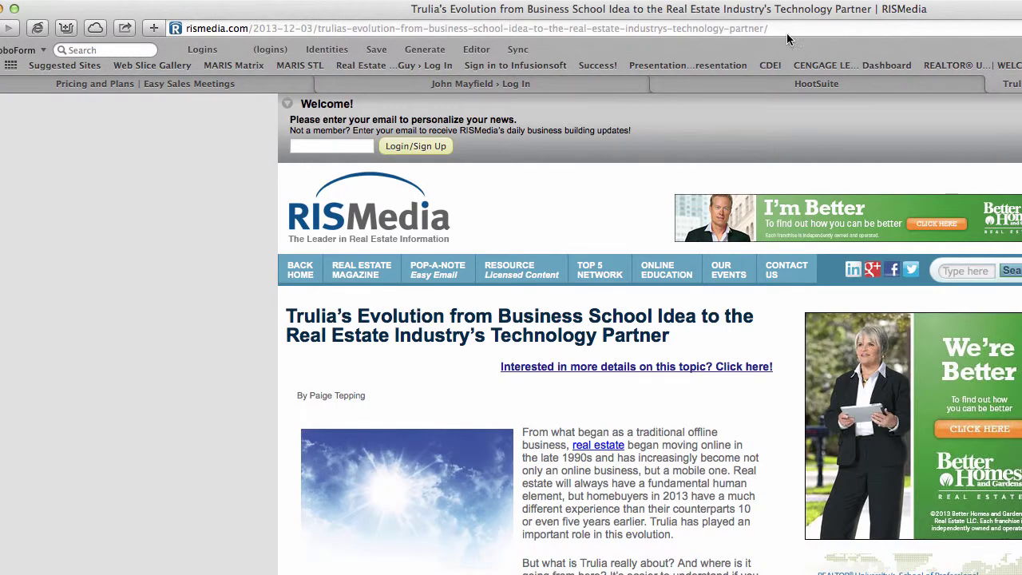
{"action": "left_click", "coordinate": [686, 32]}
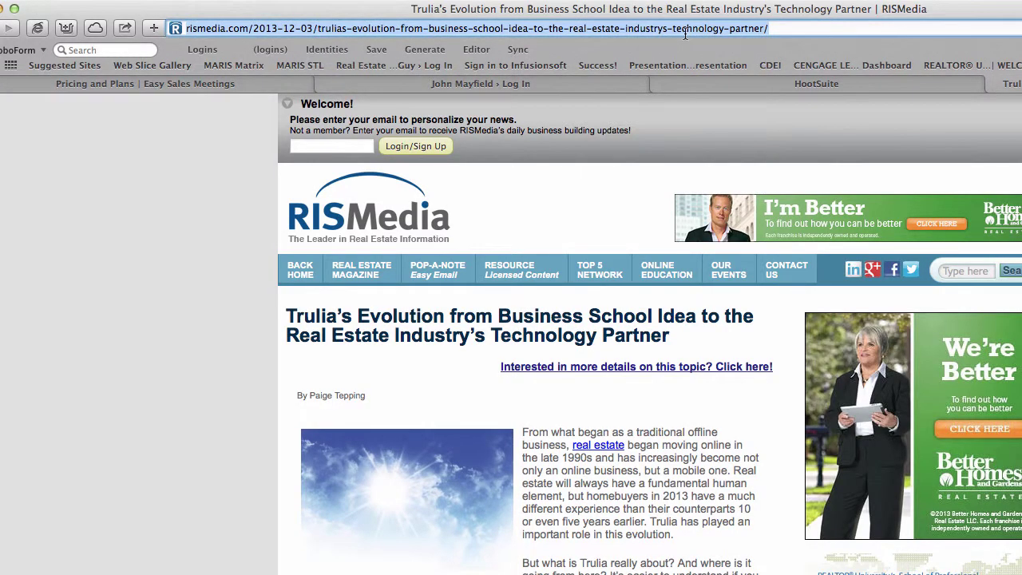
{"action": "type", "text": "farmington"}
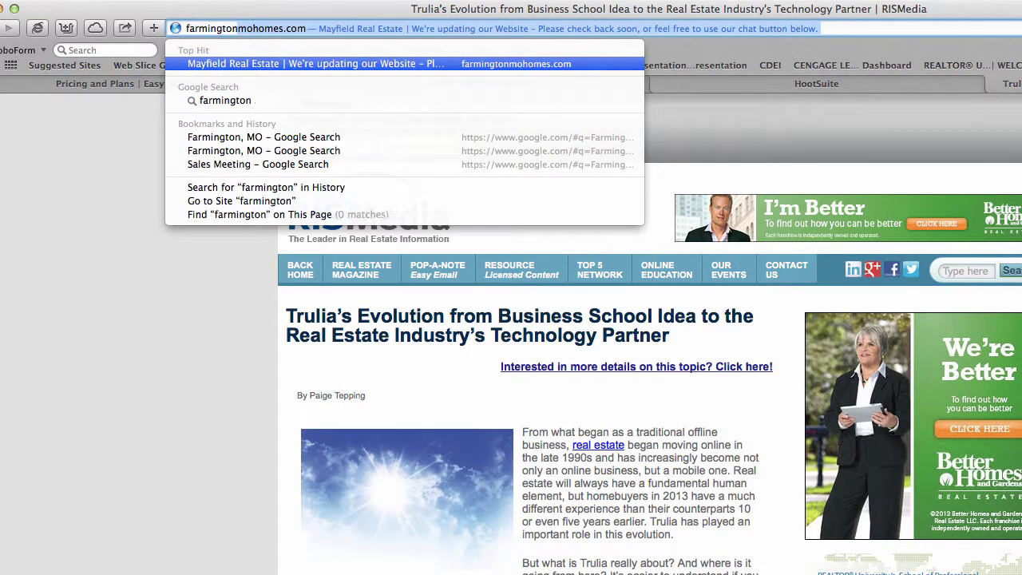
{"action": "type", "text": ", MO"}
{"action": "key", "text": "Return"}
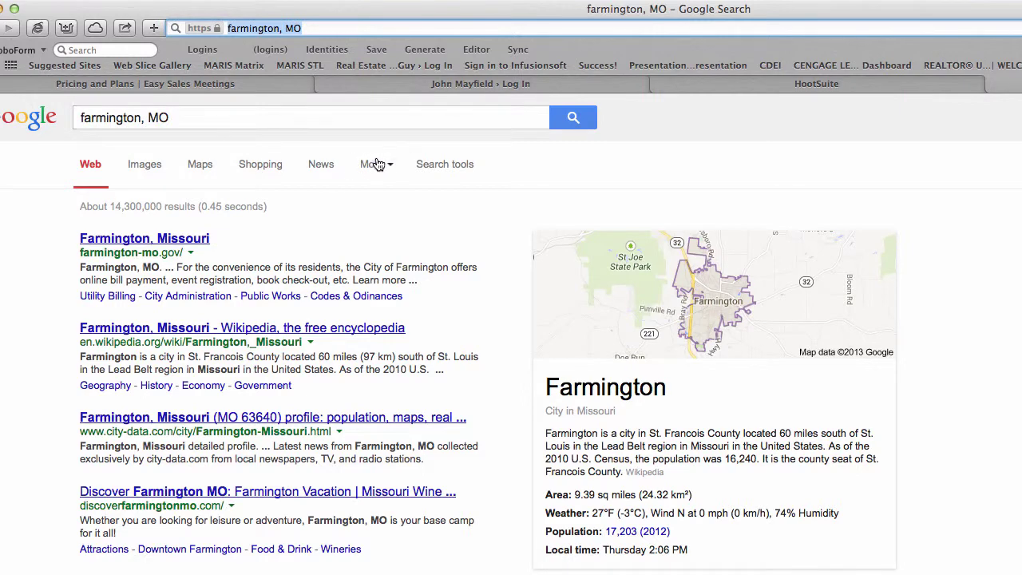
{"action": "left_click", "coordinate": [324, 163]}
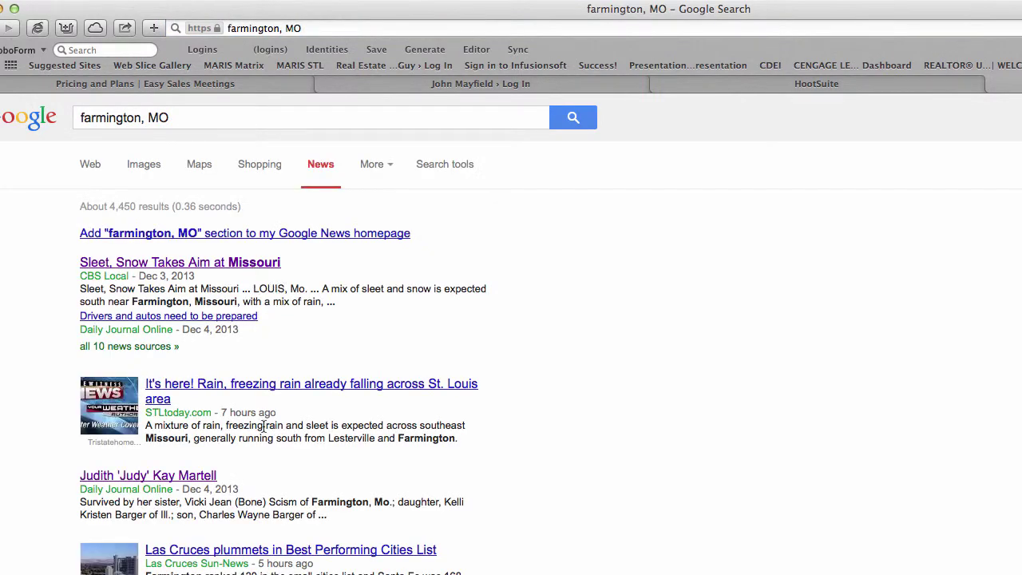
Scroll through the farmington, MO news results to later pages.
{"action": "scroll", "coordinate": [270, 491], "scroll_direction": "down", "scroll_amount": 5}
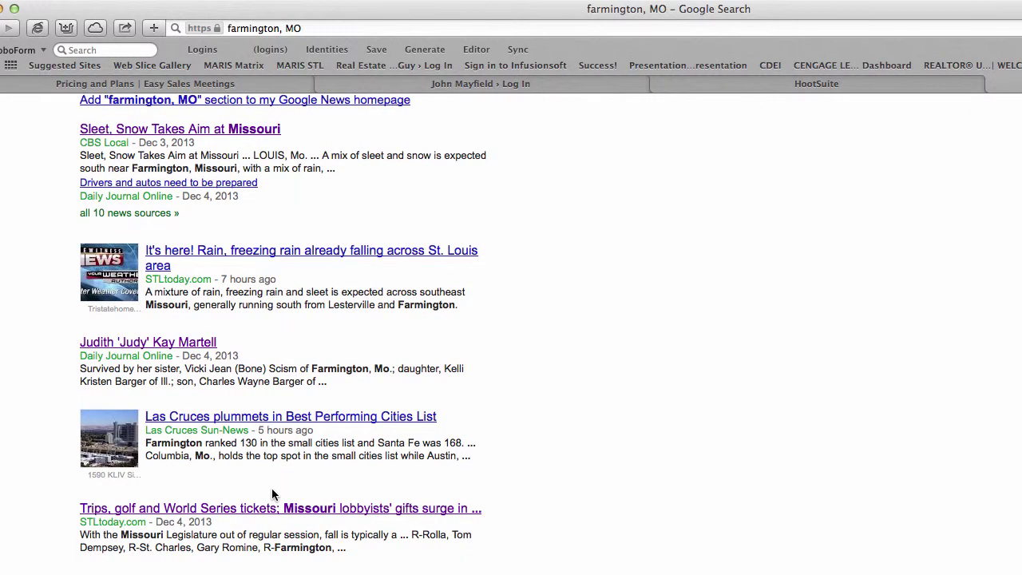
{"action": "scroll", "coordinate": [272, 493], "scroll_direction": "down", "scroll_amount": 2}
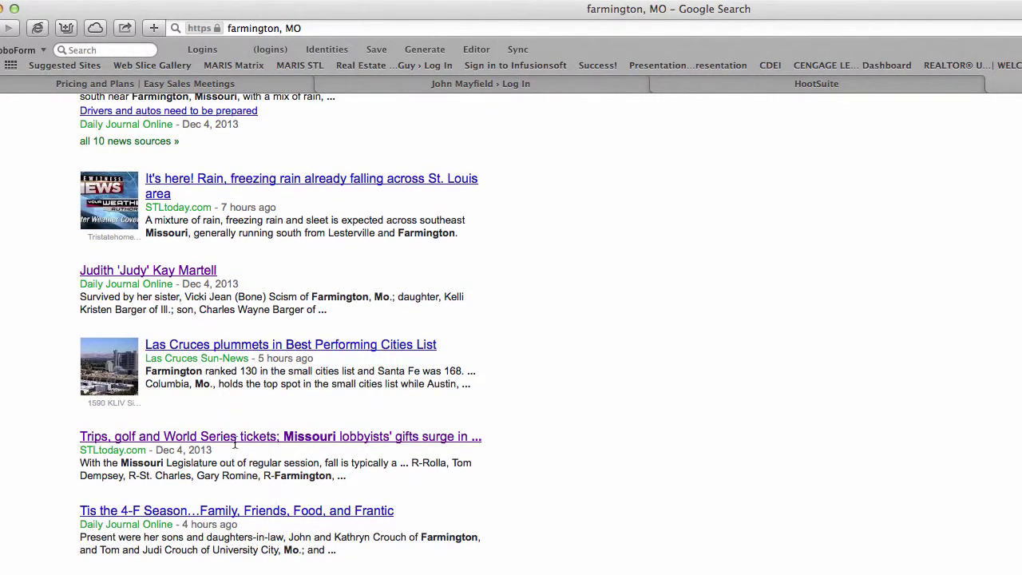
{"action": "scroll", "coordinate": [235, 444], "scroll_direction": "down", "scroll_amount": 6}
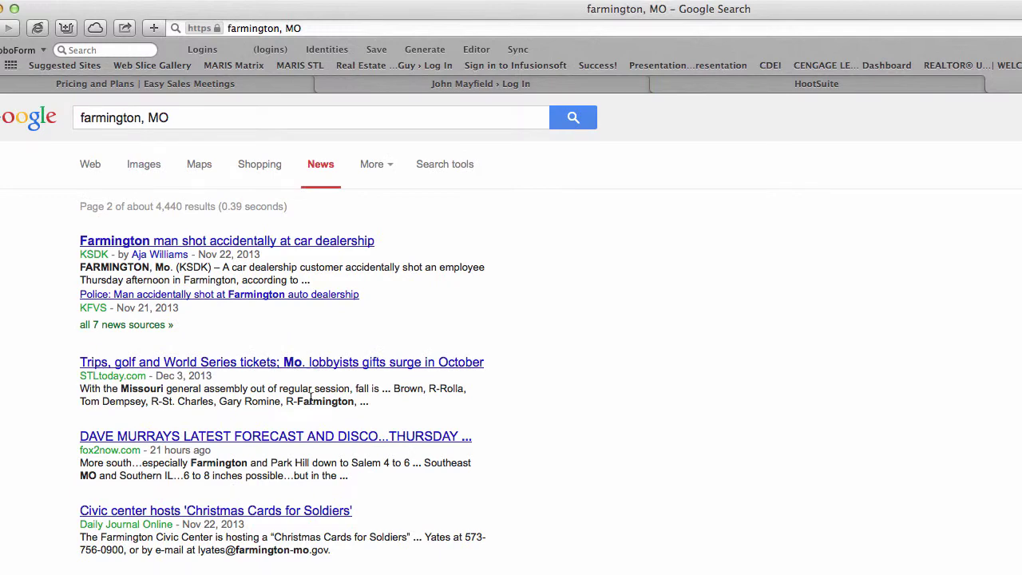
{"action": "scroll", "coordinate": [286, 427], "scroll_direction": "down", "scroll_amount": 2}
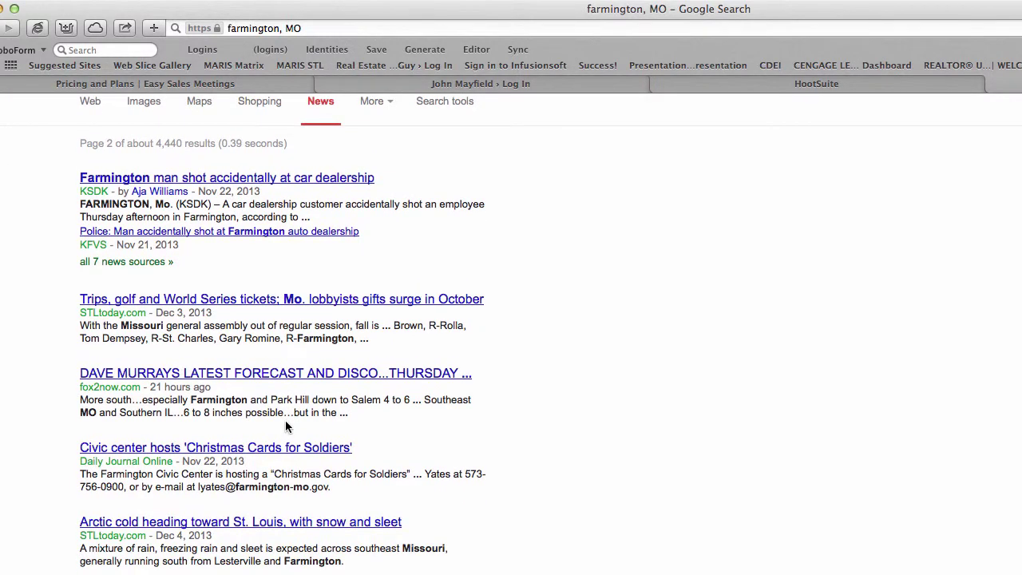
{"action": "scroll", "coordinate": [286, 427], "scroll_direction": "down", "scroll_amount": 2}
{"action": "scroll", "coordinate": [286, 427], "scroll_direction": "down", "scroll_amount": 3}
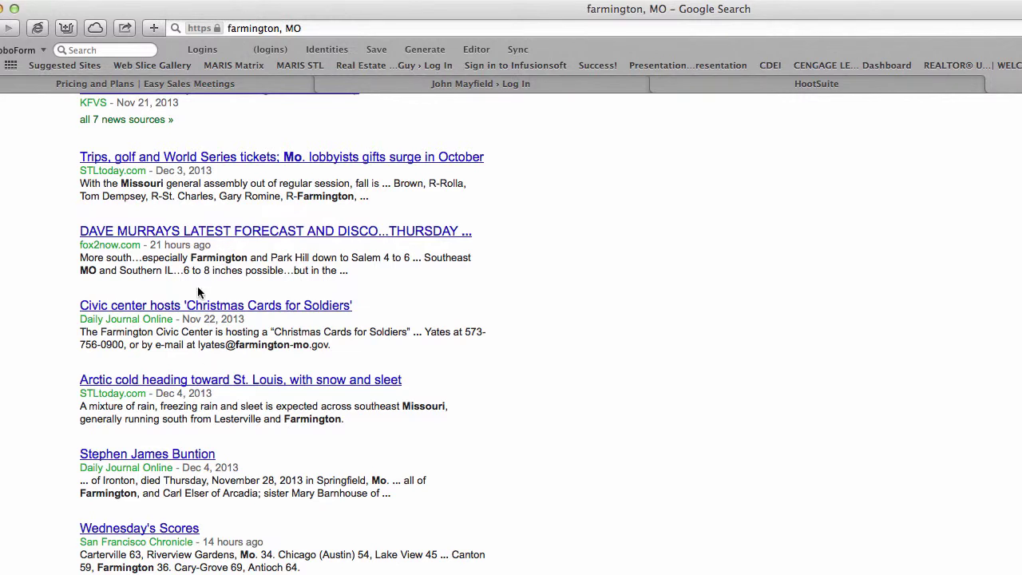
{"action": "scroll", "coordinate": [200, 435], "scroll_direction": "down", "scroll_amount": 3}
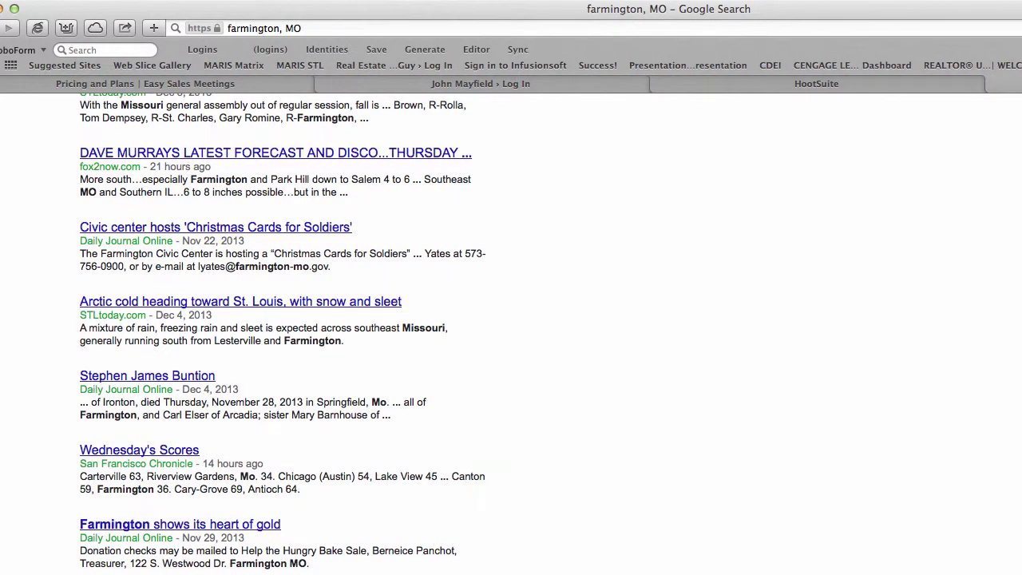
{"action": "scroll", "coordinate": [283, 334], "scroll_direction": "up", "scroll_amount": 1}
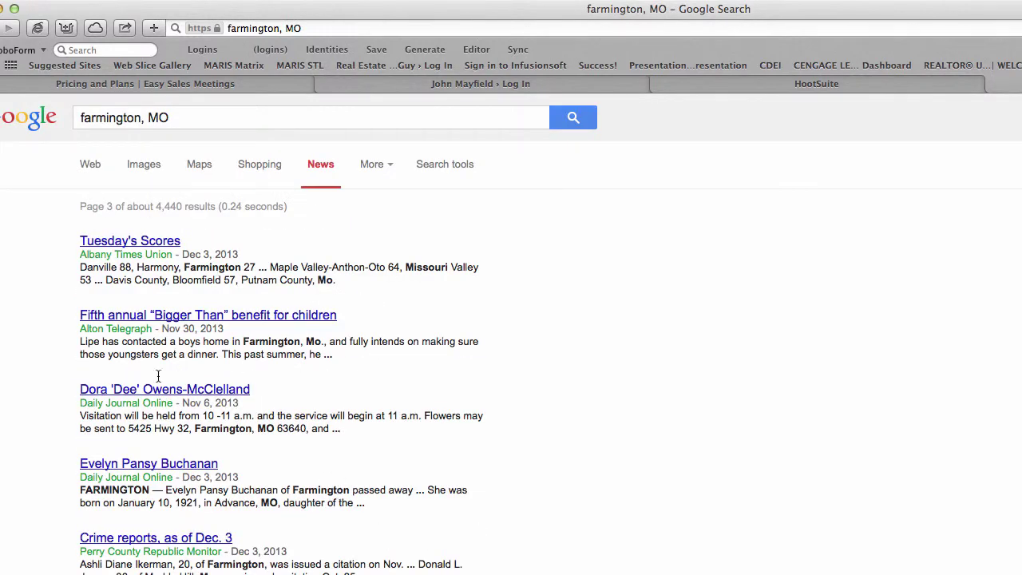
Go to the Daily Journal Online site by entering 'mydjconn' in the address bar.
{"action": "left_click", "coordinate": [295, 28]}
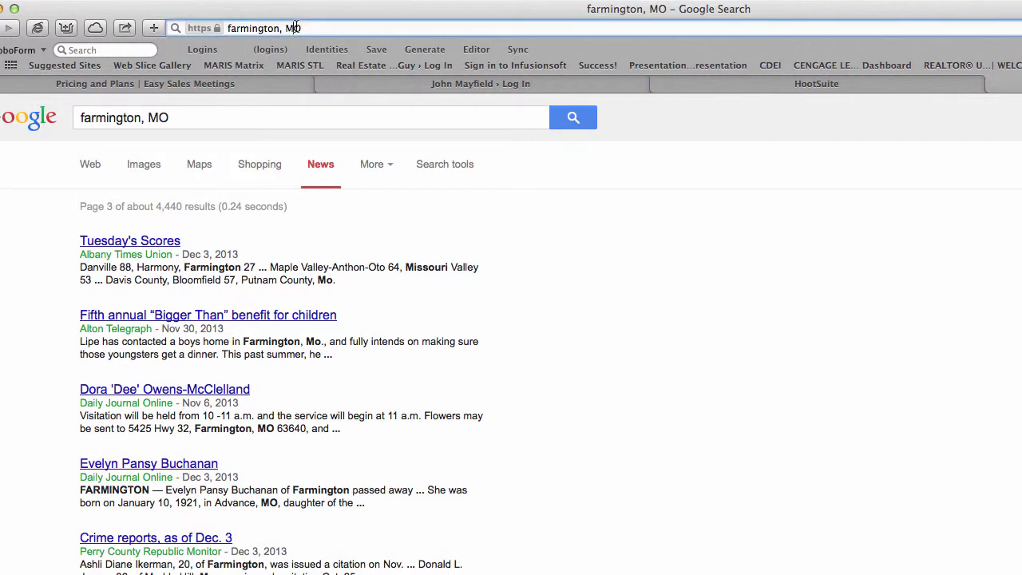
{"action": "type", "text": "mydj"}
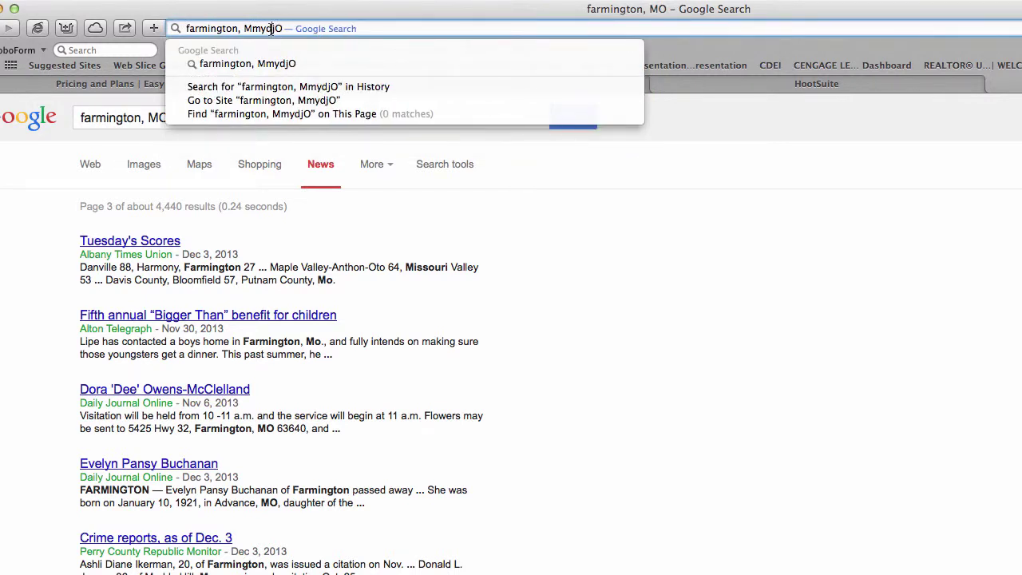
{"action": "triple_click", "coordinate": [272, 29]}
{"action": "type", "text": "mydjconnection.com"}
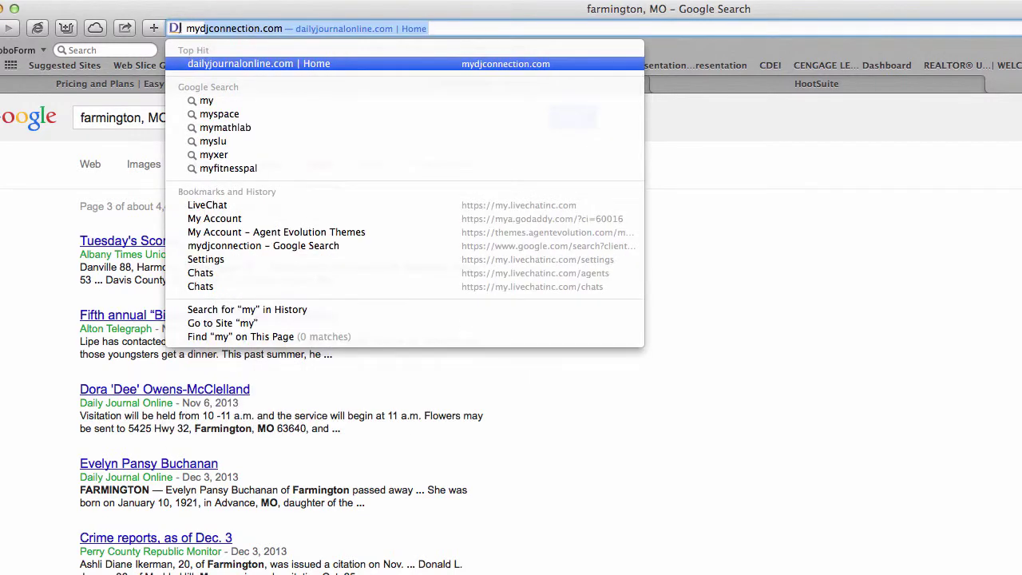
{"action": "key", "text": "Return"}
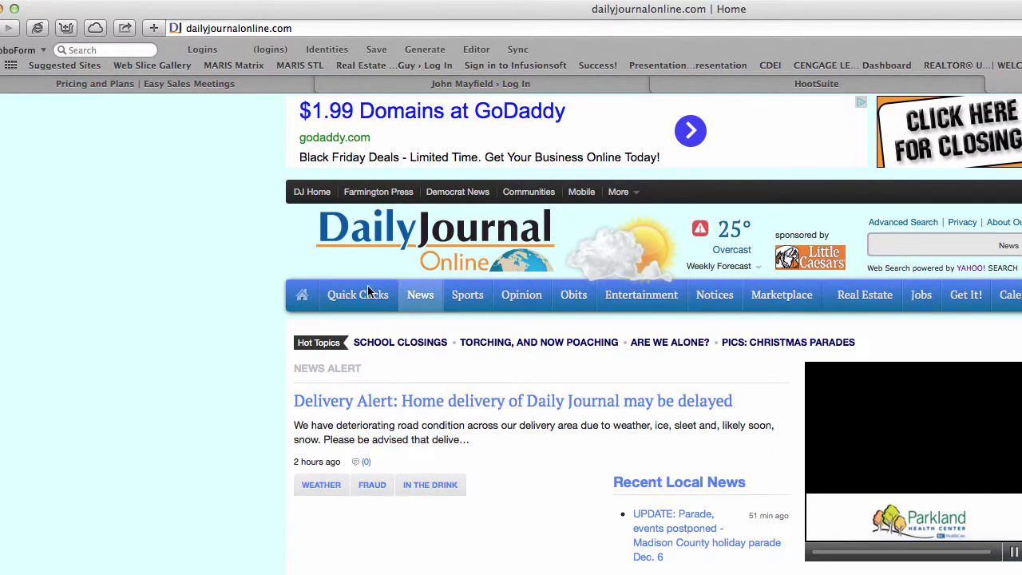
Open Farmington Press and its 'One little card can touch the heart' article.
{"action": "left_click", "coordinate": [374, 193]}
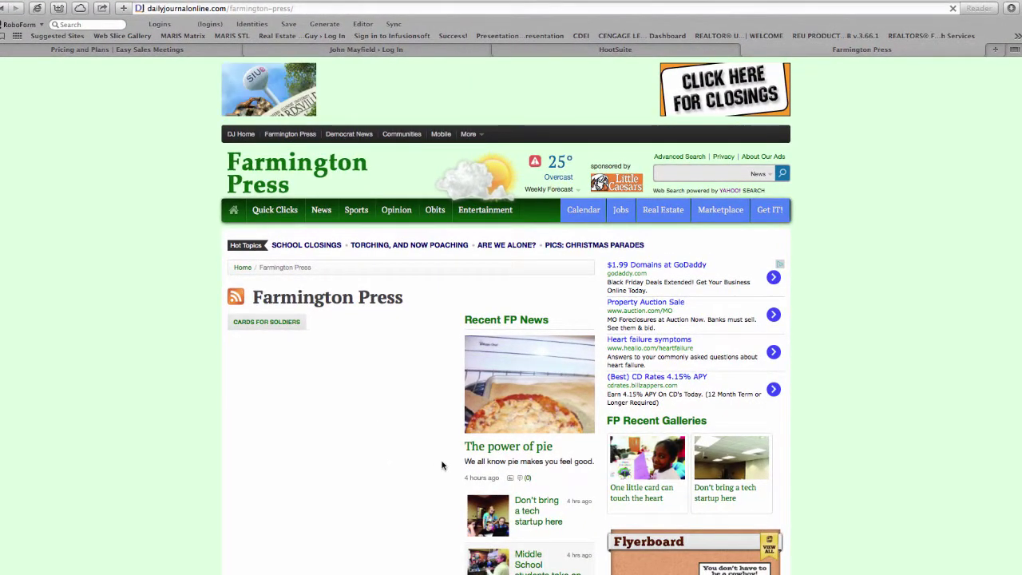
{"action": "scroll", "coordinate": [470, 478], "scroll_direction": "down", "scroll_amount": 1}
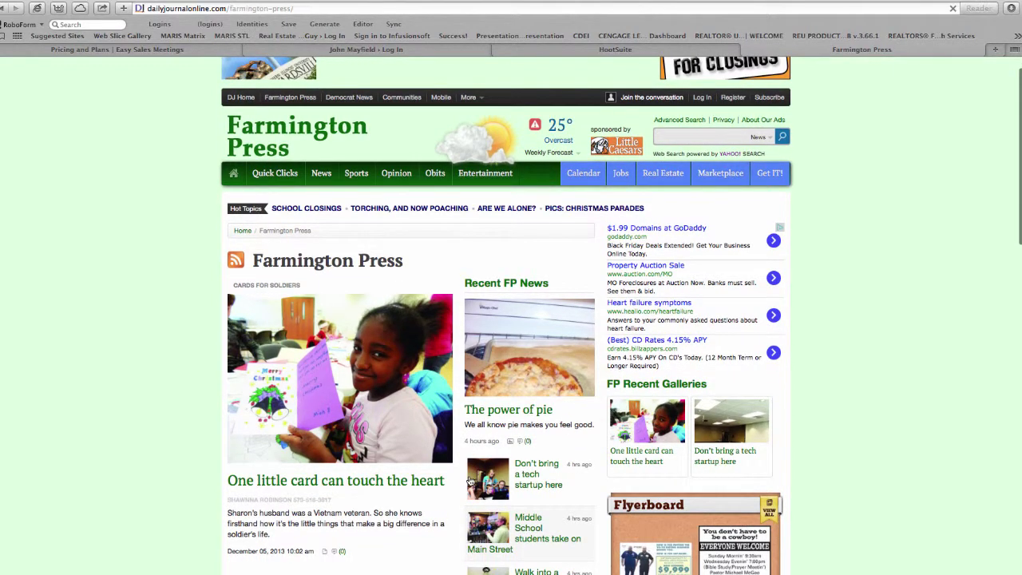
{"action": "scroll", "coordinate": [470, 478], "scroll_direction": "down", "scroll_amount": 1}
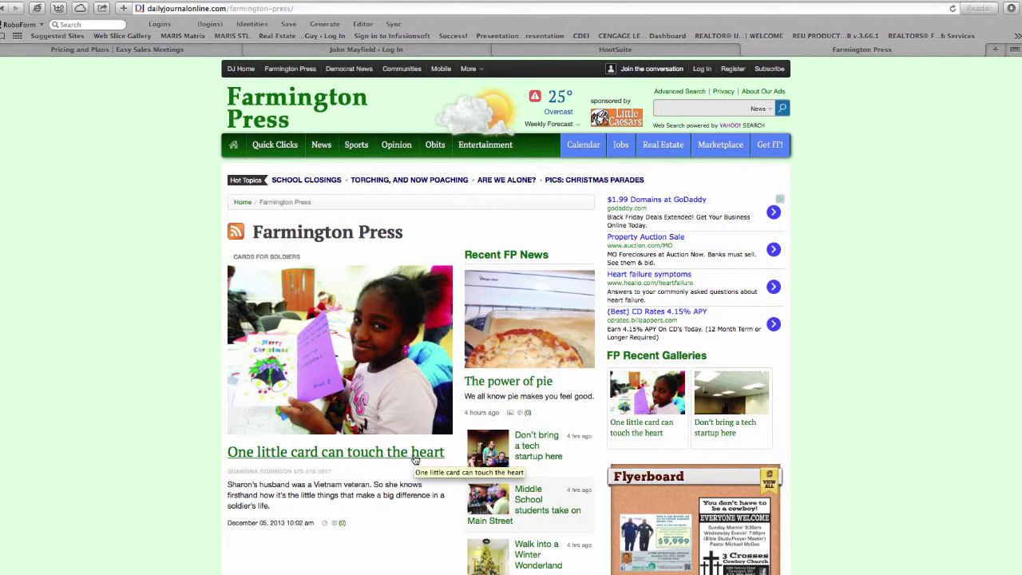
{"action": "left_click", "coordinate": [415, 461]}
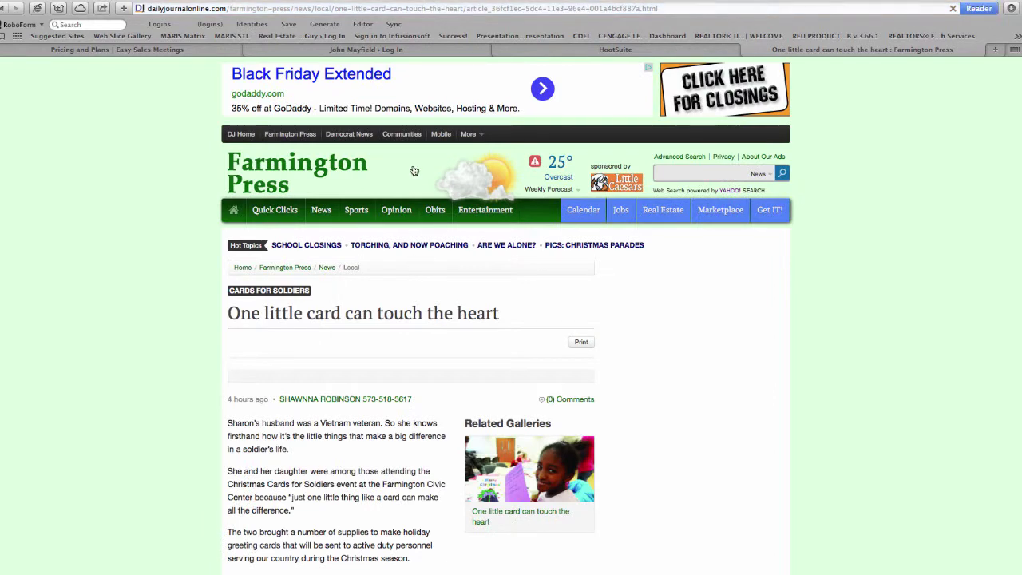
Copy the 'One little card can touch the heart' article's URL and skim the page.
{"action": "left_click", "coordinate": [319, 7]}
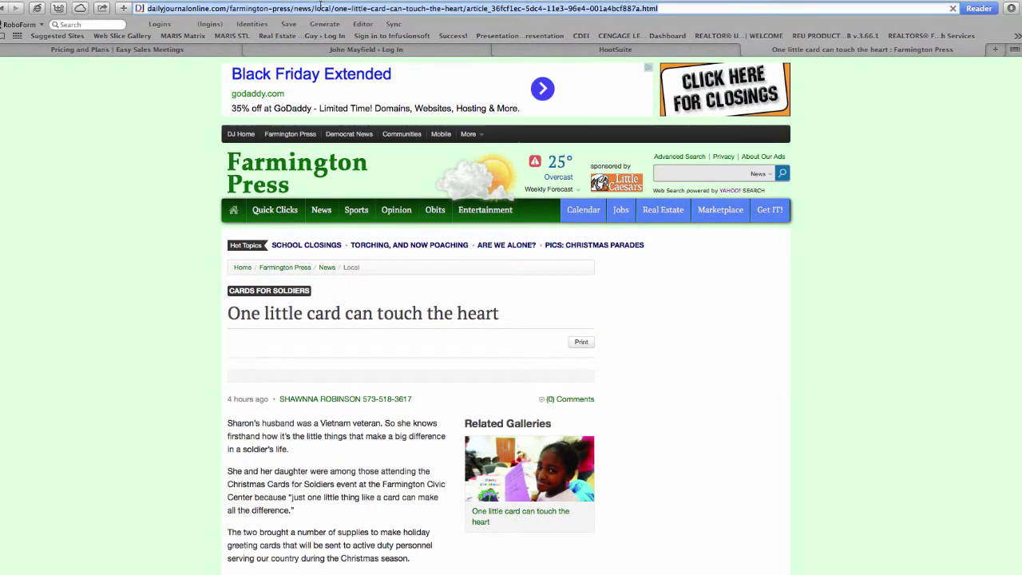
{"action": "right_click", "coordinate": [318, 8]}
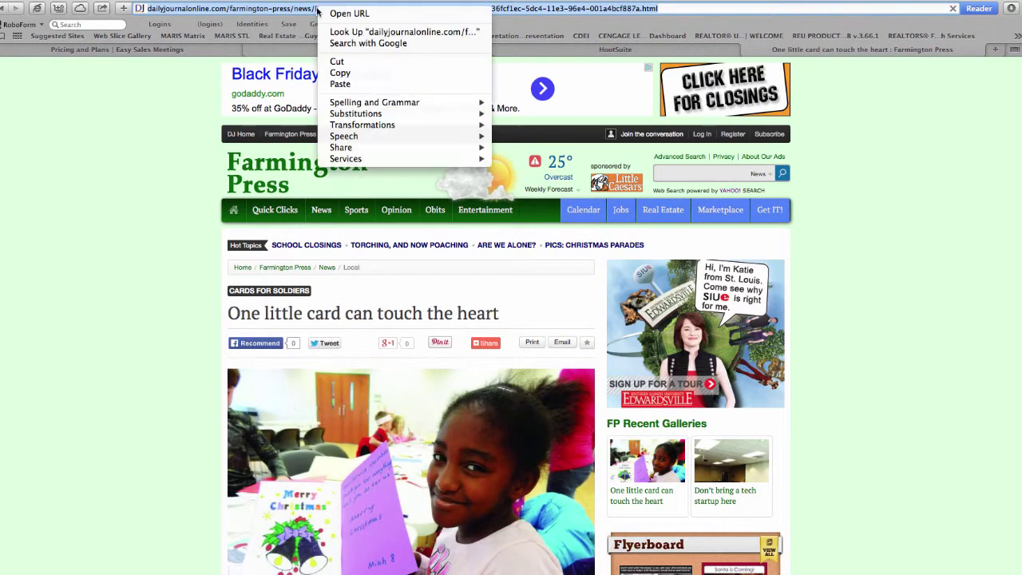
{"action": "left_click", "coordinate": [340, 73]}
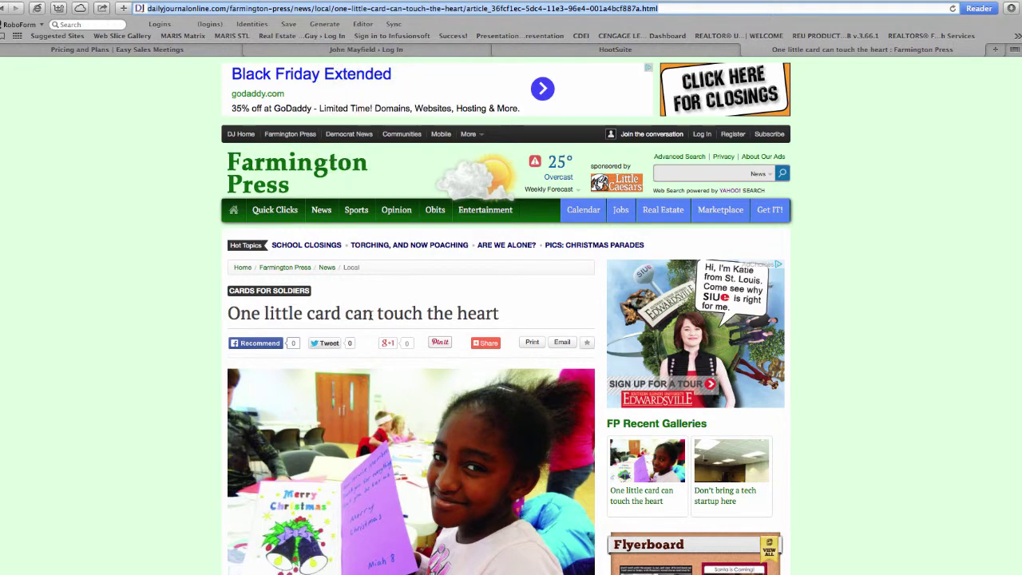
{"action": "scroll", "coordinate": [371, 319], "scroll_direction": "down", "scroll_amount": 5}
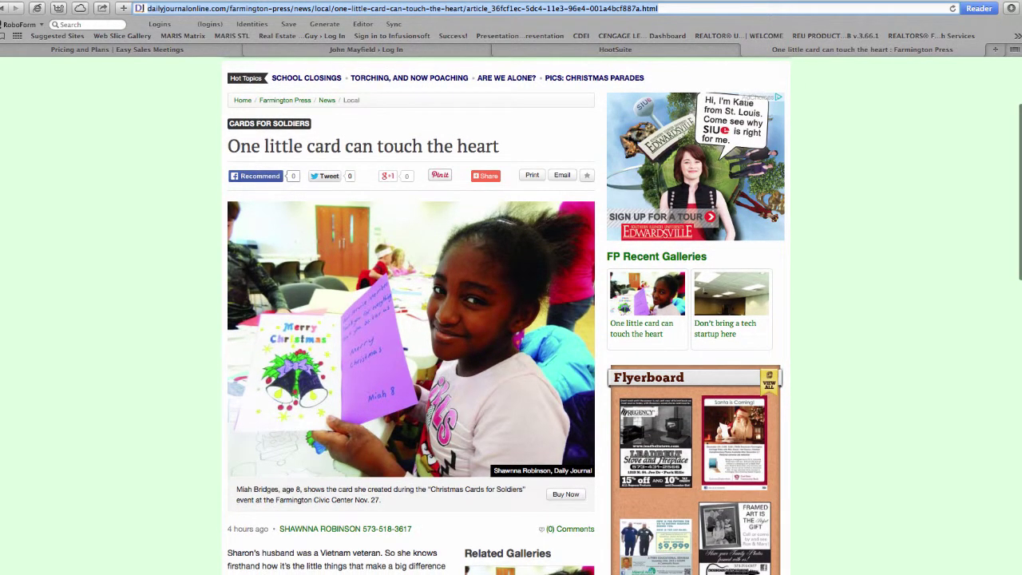
{"action": "scroll", "coordinate": [494, 55], "scroll_direction": "down", "scroll_amount": 1}
{"action": "scroll", "coordinate": [494, 56], "scroll_direction": "up", "scroll_amount": 5}
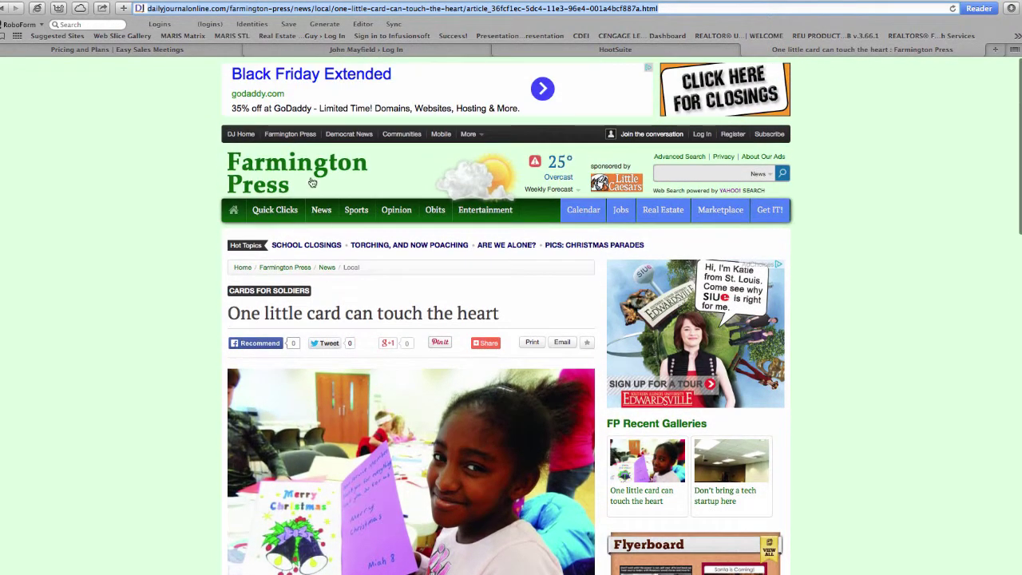
Start a new HootSuite message reading 'Nice story in Farmington, MO newspaper -'.
{"action": "left_click", "coordinate": [495, 51]}
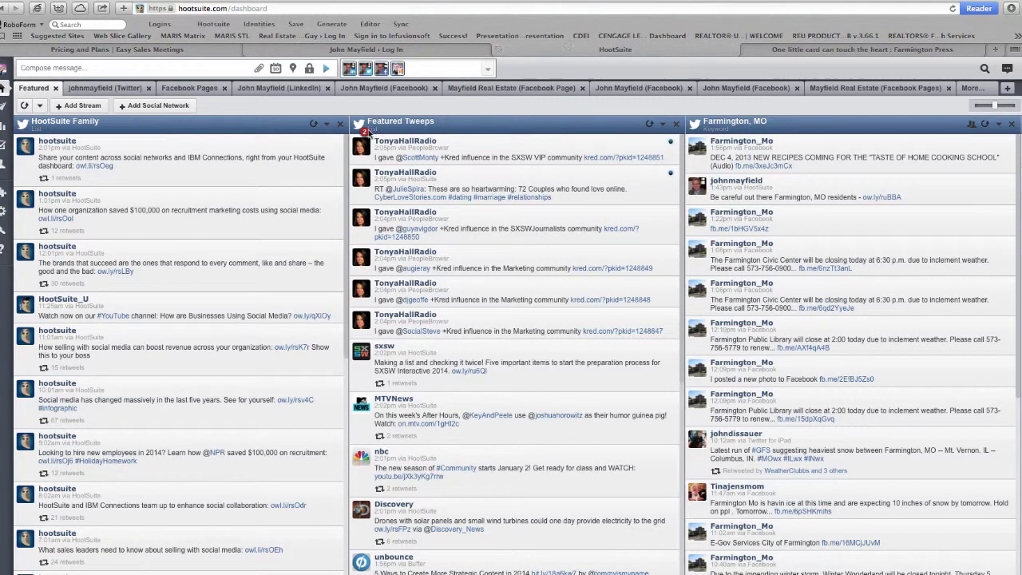
{"action": "left_click", "coordinate": [77, 68]}
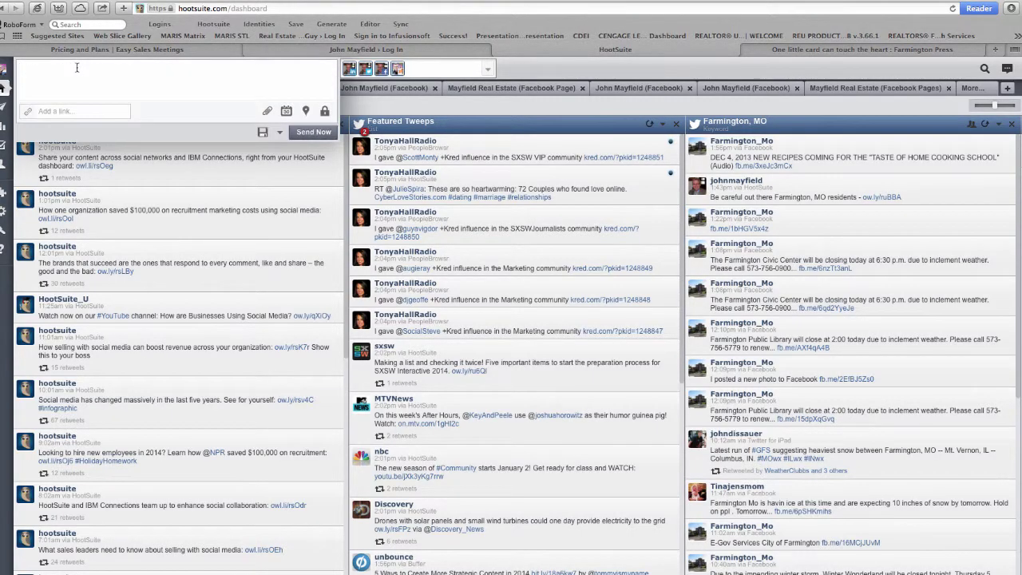
{"action": "type", "text": "Nice "}
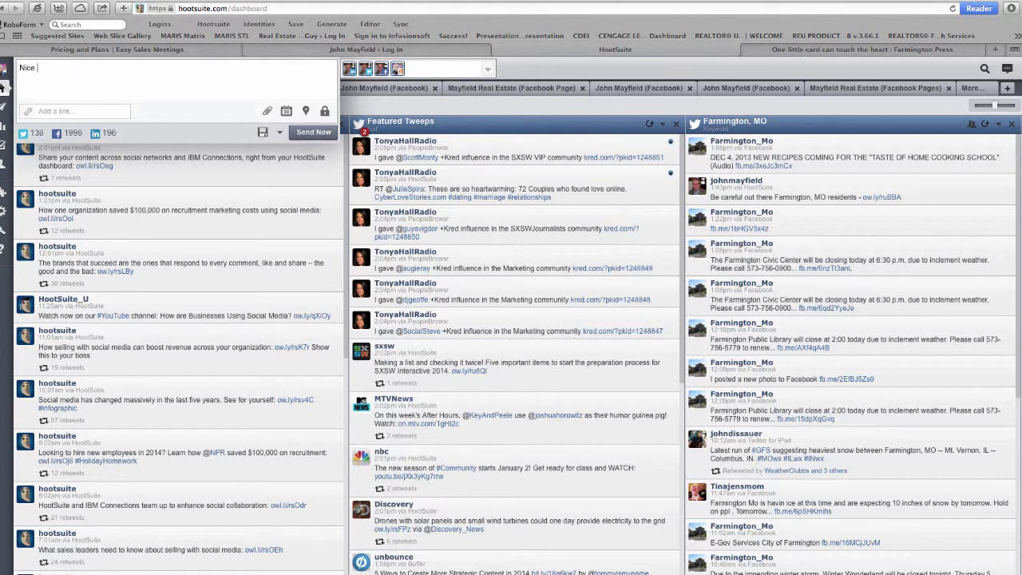
{"action": "type", "text": "story in Farmington, MO "}
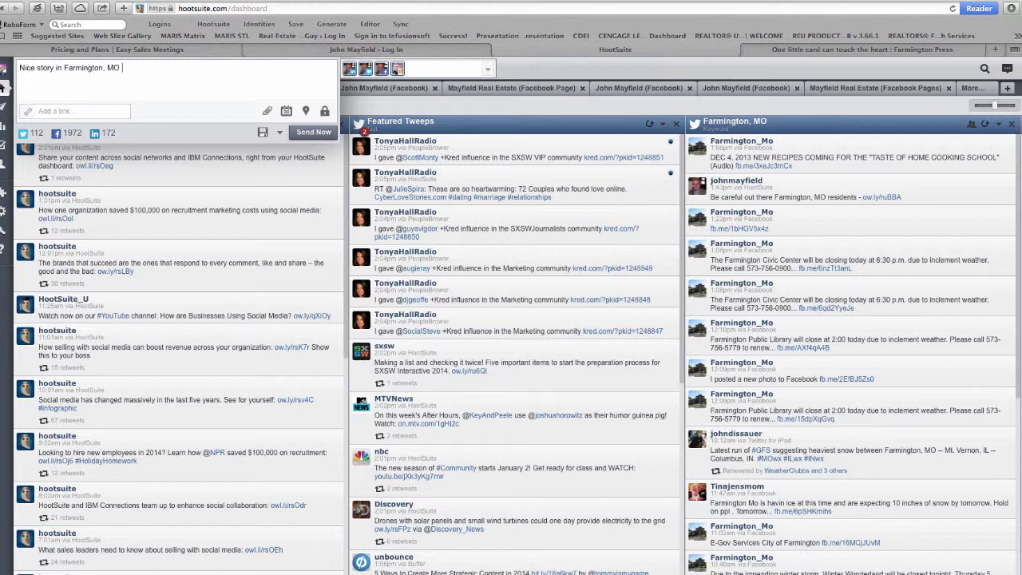
{"action": "type", "text": "newspaper -"}
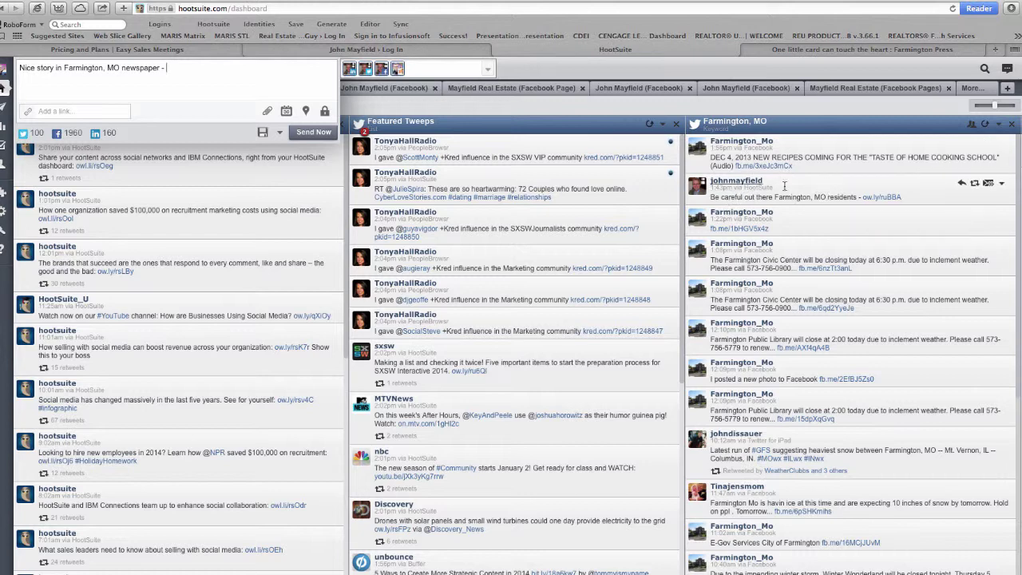
{"action": "left_click", "coordinate": [92, 112]}
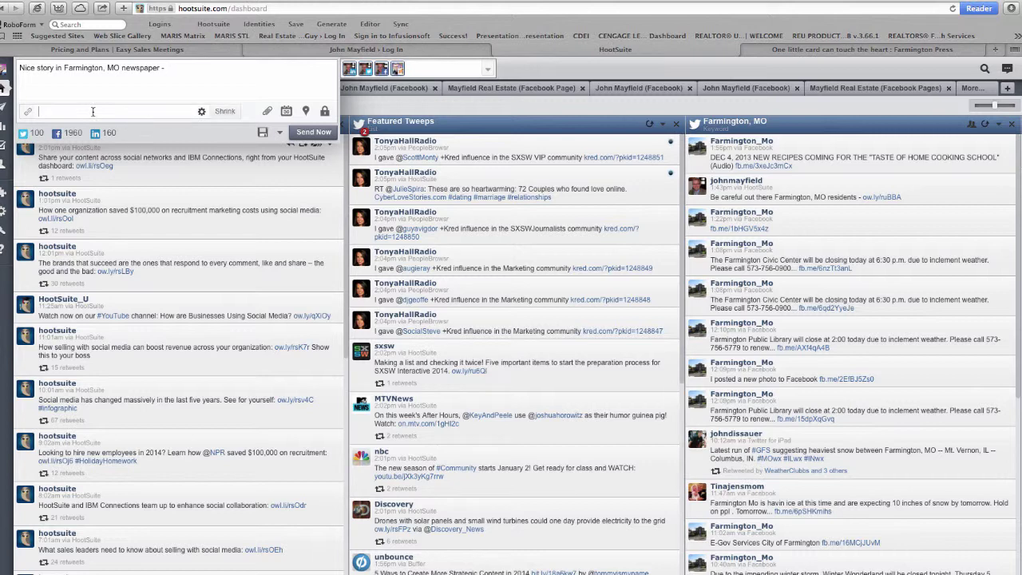
{"action": "right_click", "coordinate": [93, 112]}
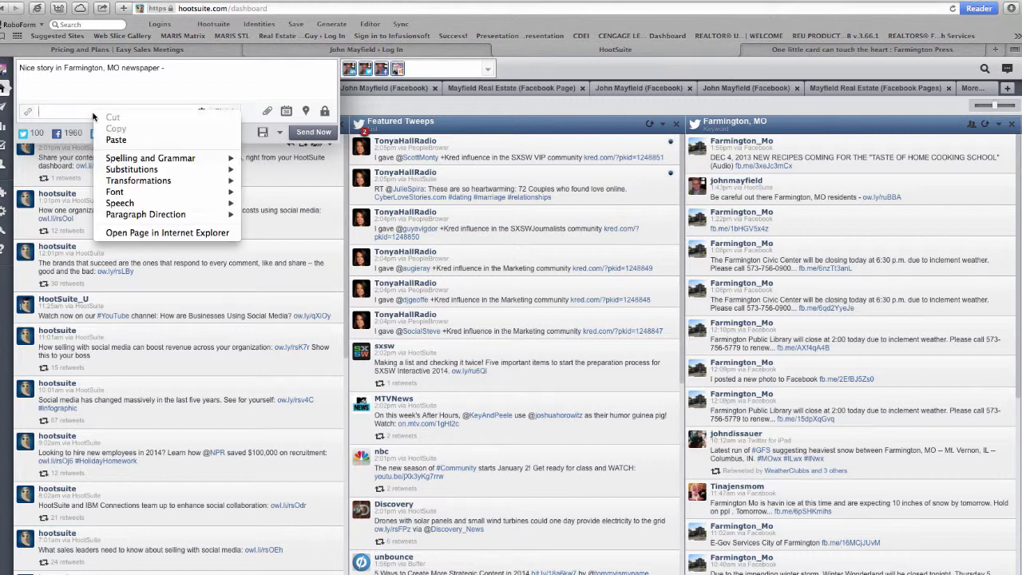
{"action": "left_click", "coordinate": [112, 139]}
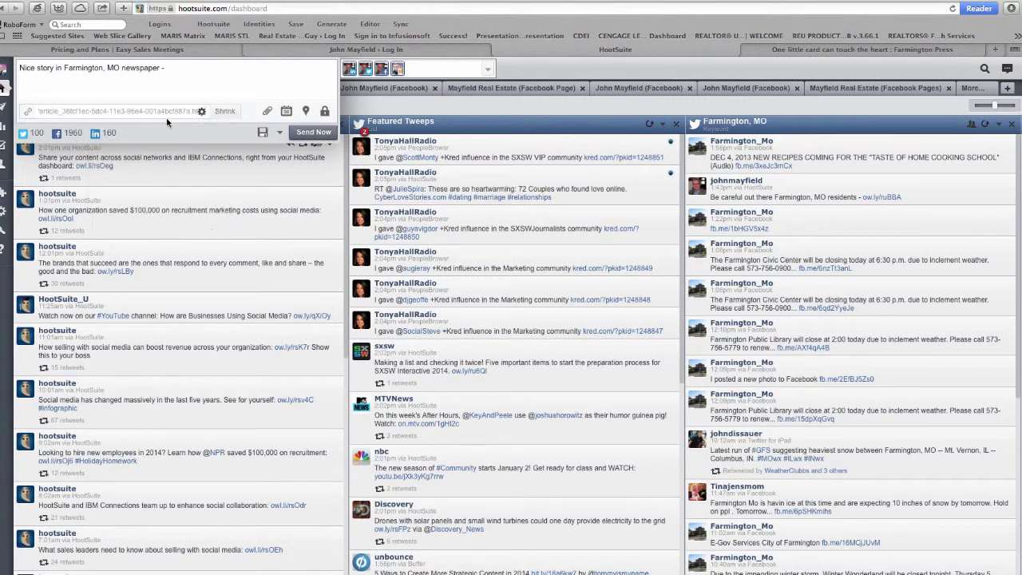
{"action": "left_click", "coordinate": [227, 115]}
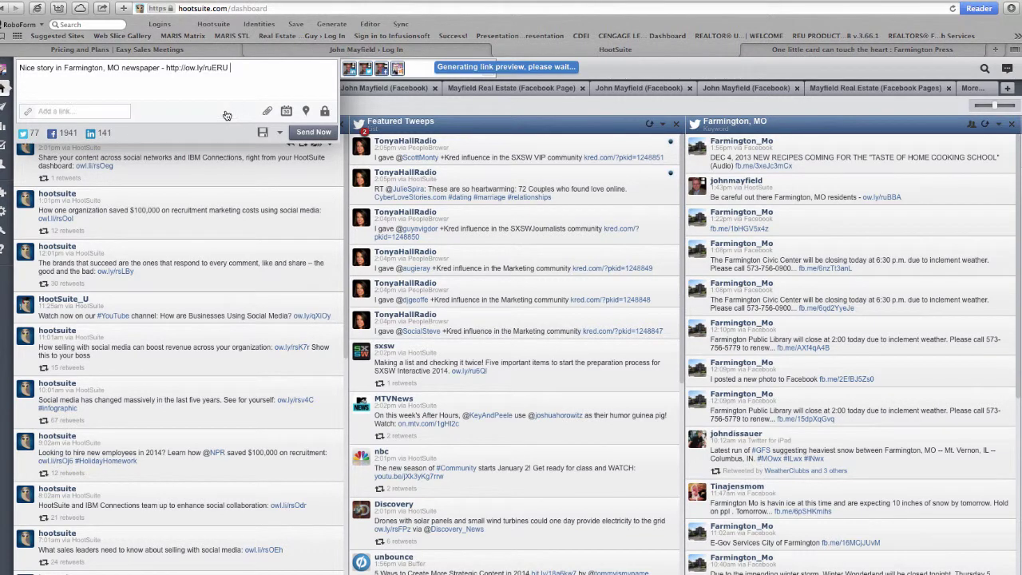
Deselect the extra posting profiles and add MayfieldRE.
{"action": "left_click", "coordinate": [351, 70]}
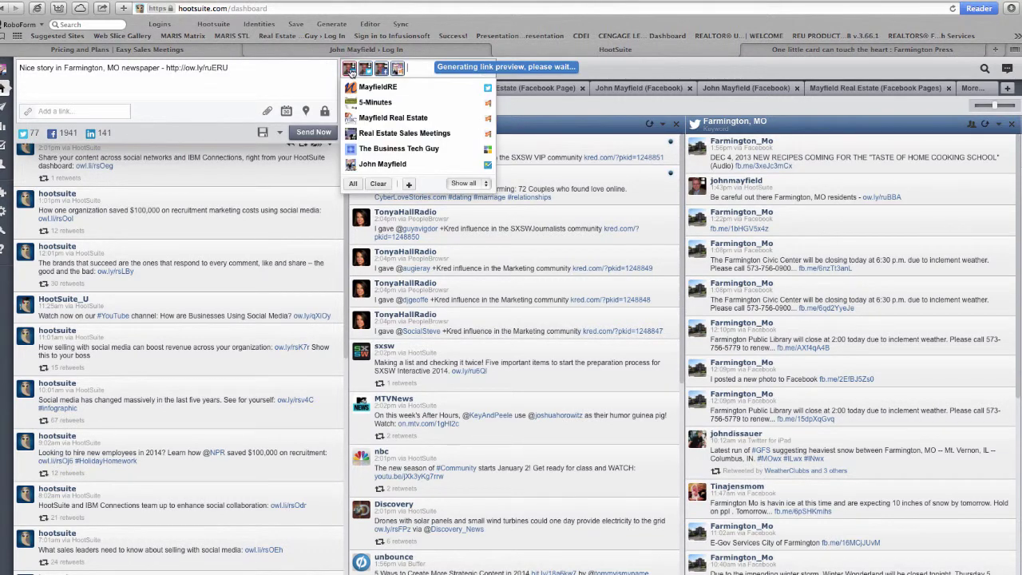
{"action": "left_click", "coordinate": [365, 70]}
{"action": "left_click", "coordinate": [366, 70]}
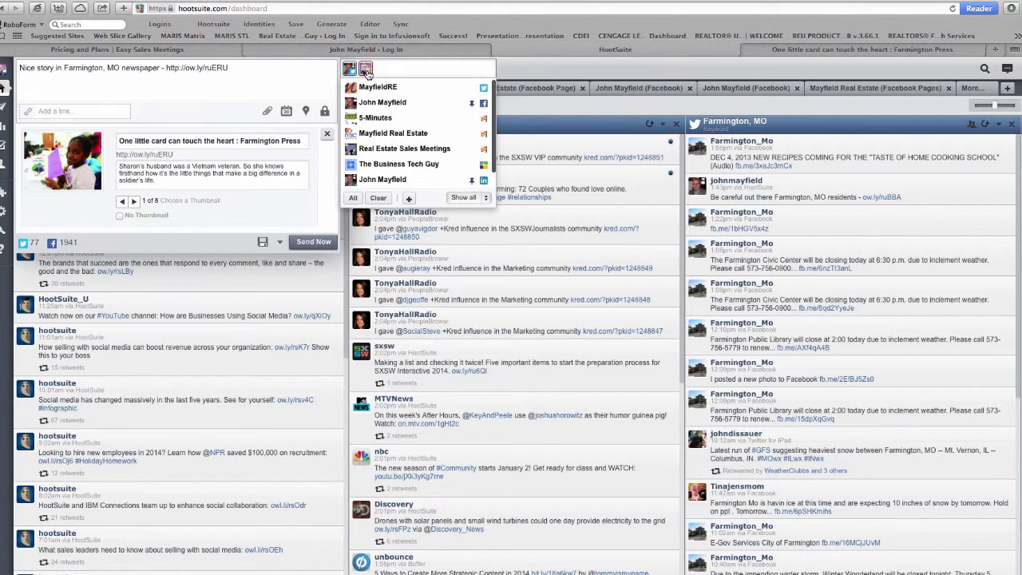
{"action": "left_click", "coordinate": [366, 70]}
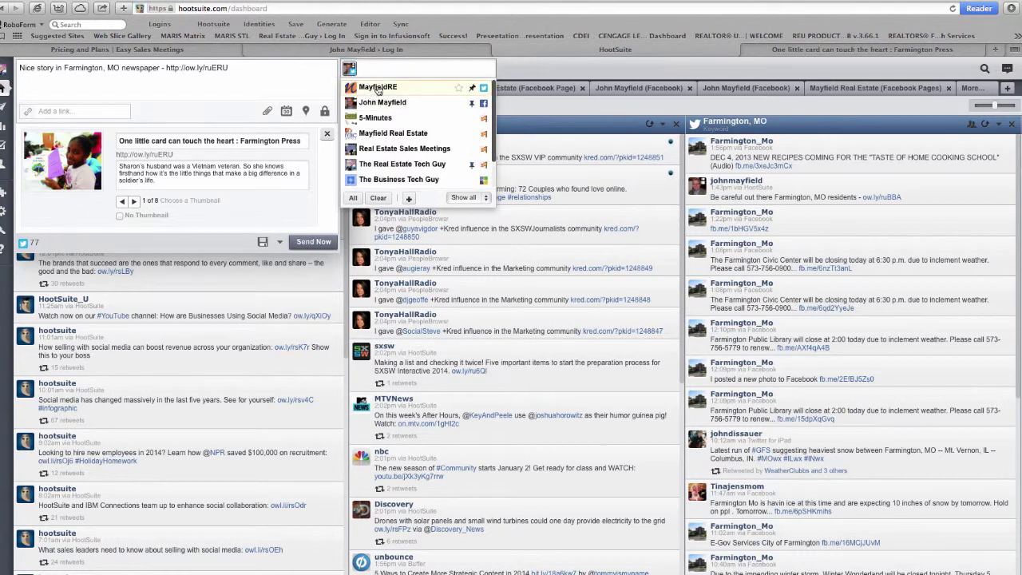
{"action": "left_click", "coordinate": [379, 88]}
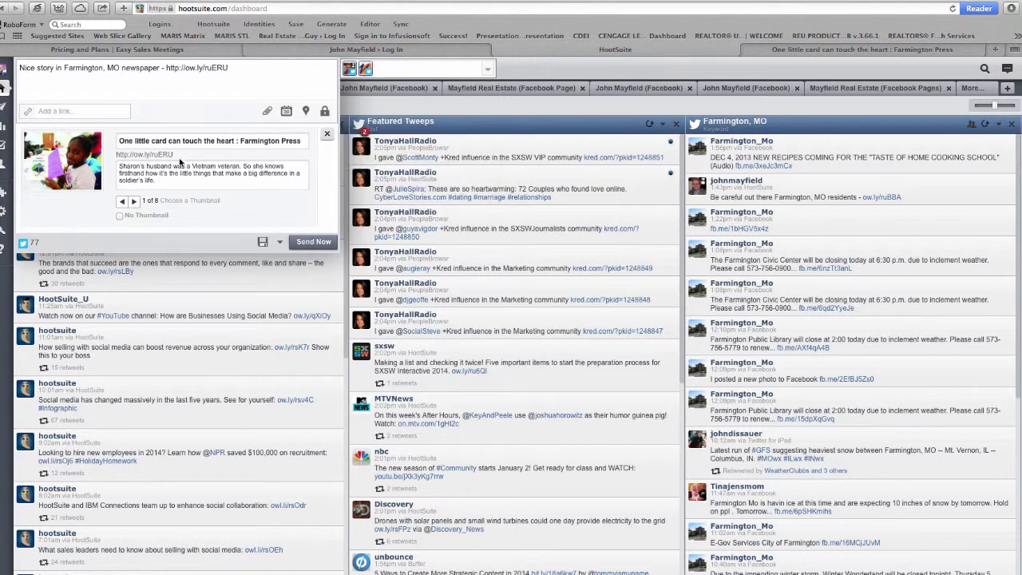
Keep preview thumbnail 1 of 8 and bring up the scheduling options.
{"action": "left_click", "coordinate": [132, 201]}
{"action": "left_click", "coordinate": [132, 202]}
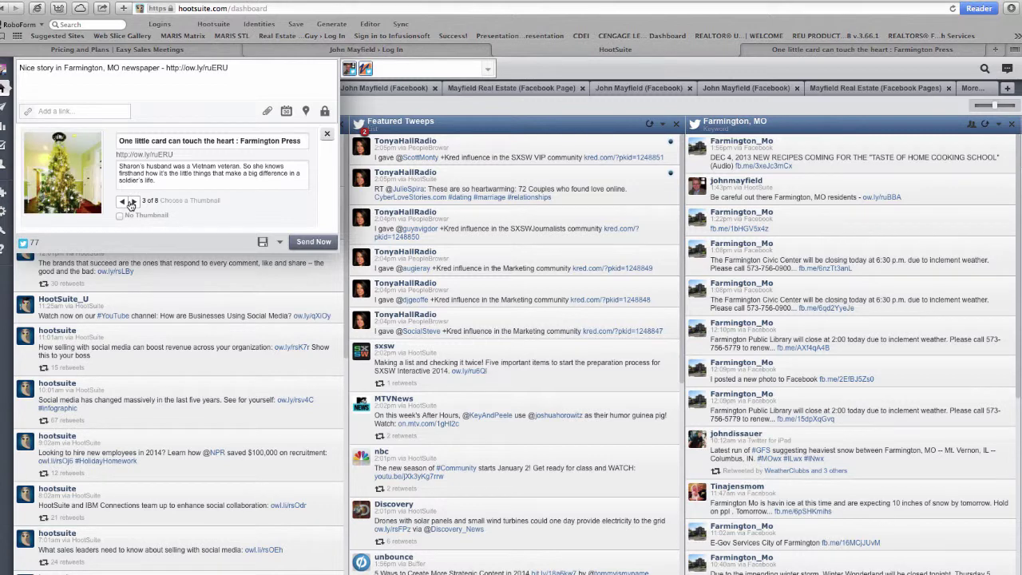
{"action": "left_click", "coordinate": [132, 202]}
{"action": "left_click", "coordinate": [132, 202]}
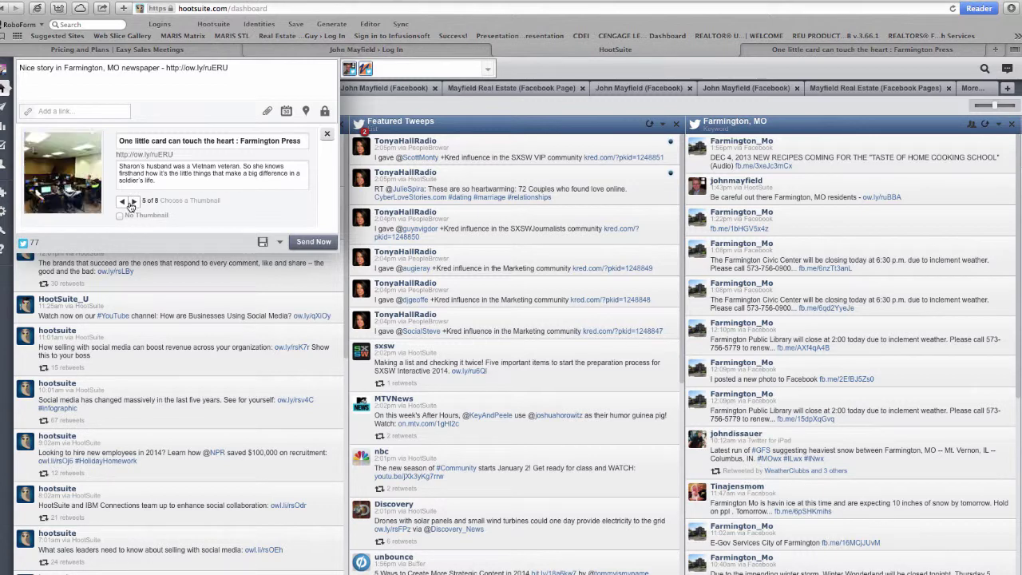
{"action": "left_click", "coordinate": [120, 202]}
{"action": "left_click", "coordinate": [120, 202]}
{"action": "left_click", "coordinate": [121, 202]}
{"action": "left_click", "coordinate": [120, 202]}
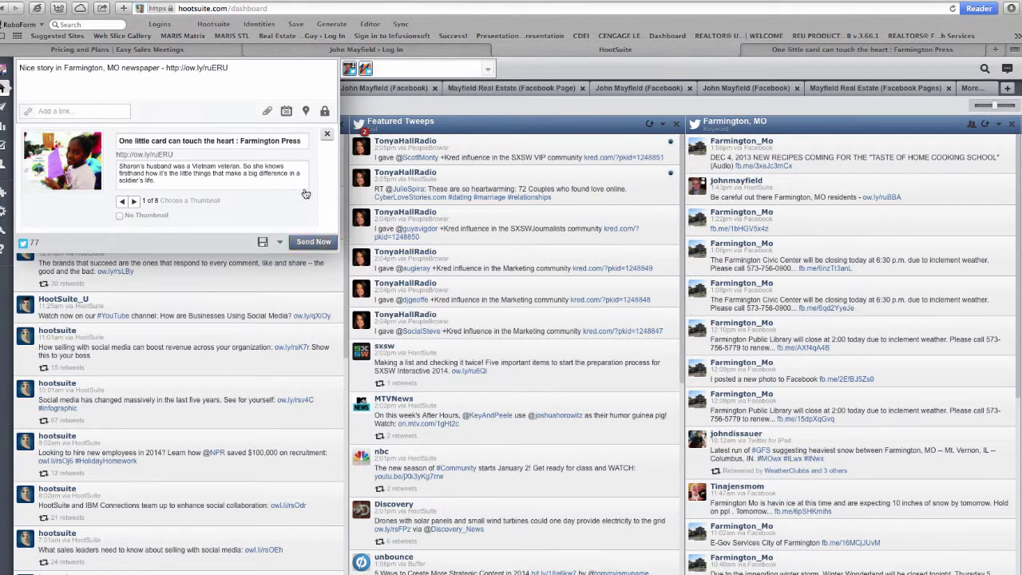
{"action": "left_click", "coordinate": [286, 111]}
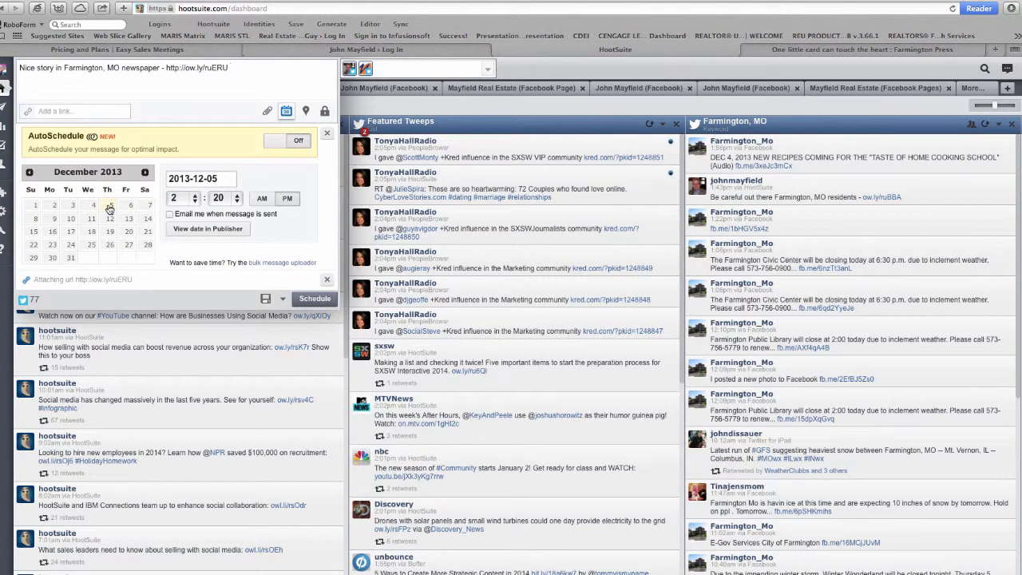
Set the scheduled time to 7:20 PM on 2013-12-05 and schedule the message.
{"action": "left_click", "coordinate": [194, 200]}
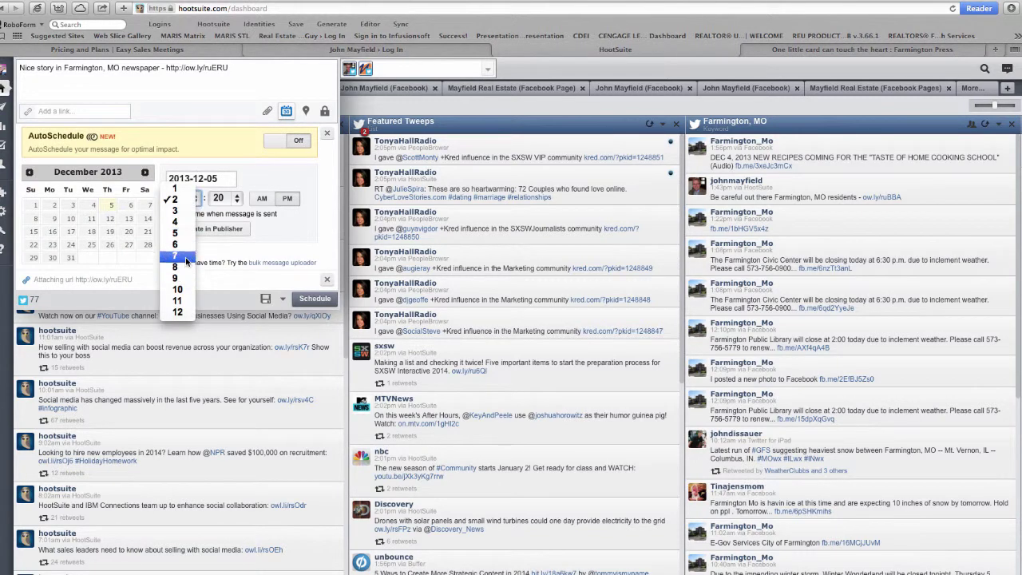
{"action": "left_click", "coordinate": [175, 256]}
{"action": "left_click", "coordinate": [281, 200]}
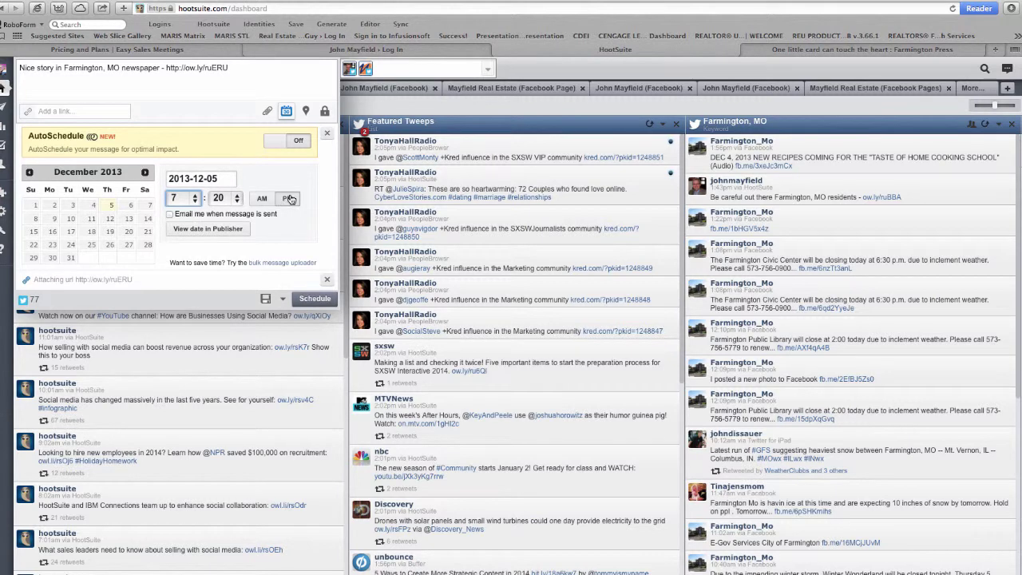
{"action": "left_click", "coordinate": [316, 298]}
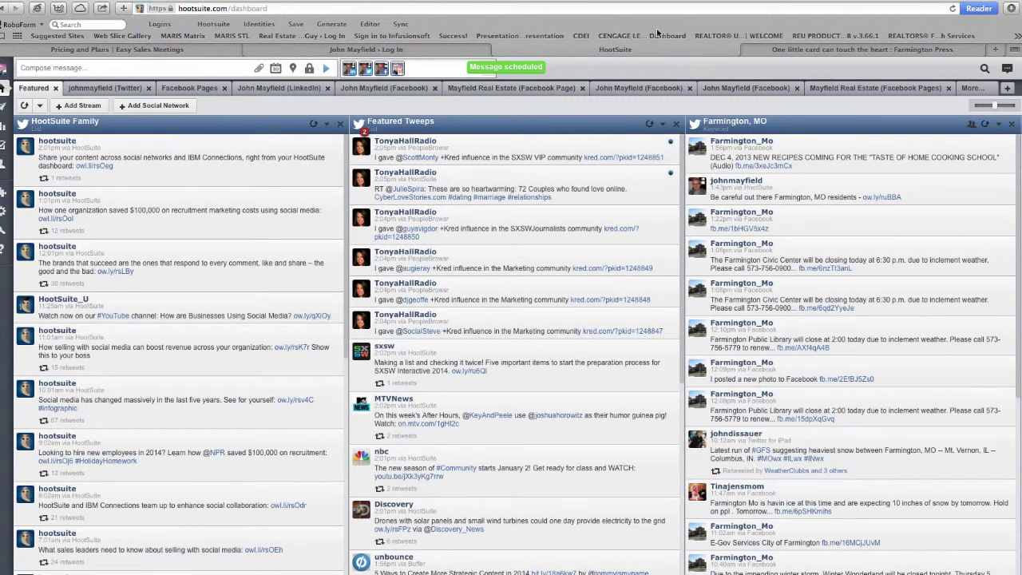
{"action": "left_click", "coordinate": [388, 71]}
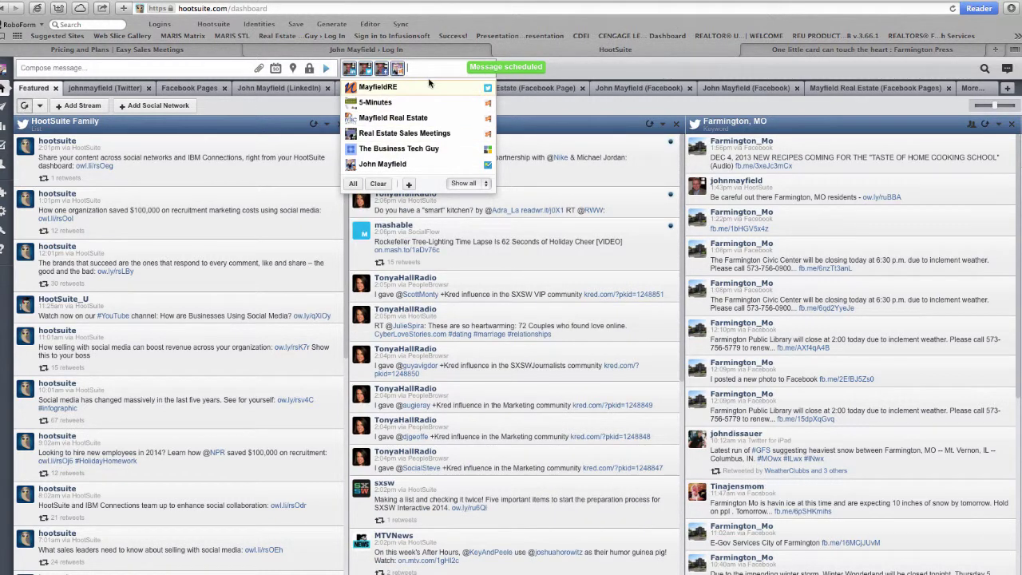
{"action": "left_click", "coordinate": [881, 52]}
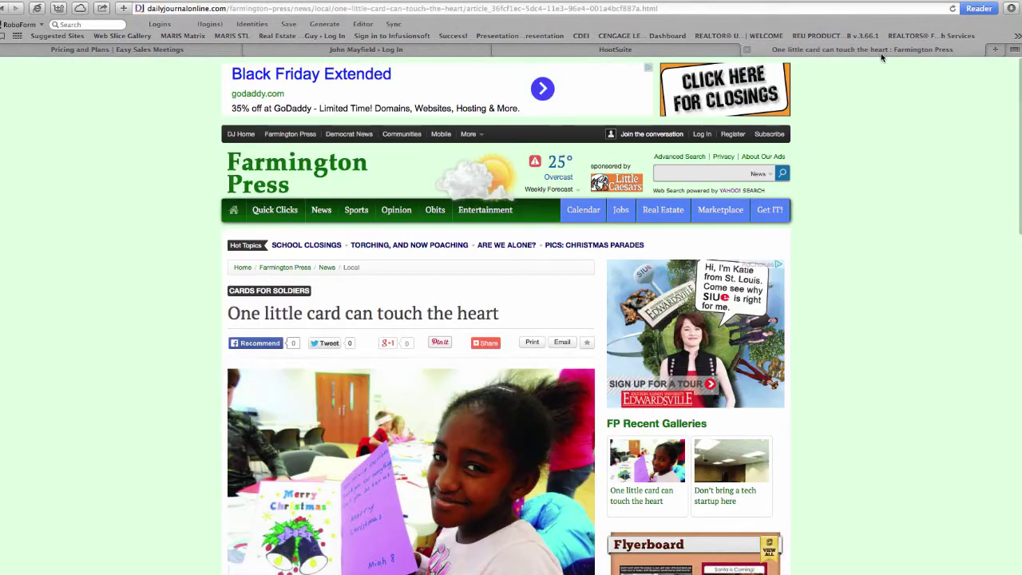
{"action": "left_click", "coordinate": [407, 51]}
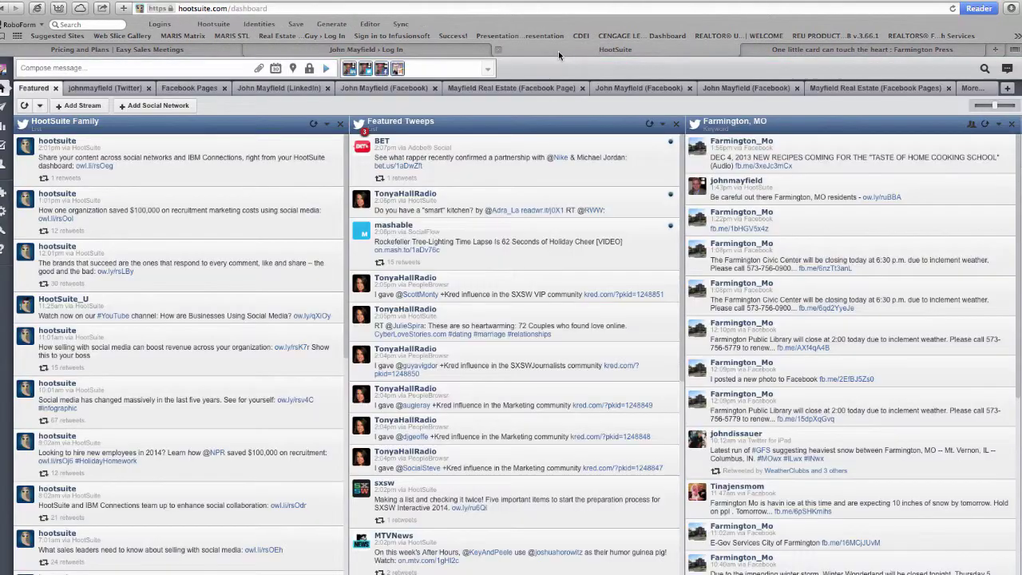
{"action": "left_click", "coordinate": [560, 52]}
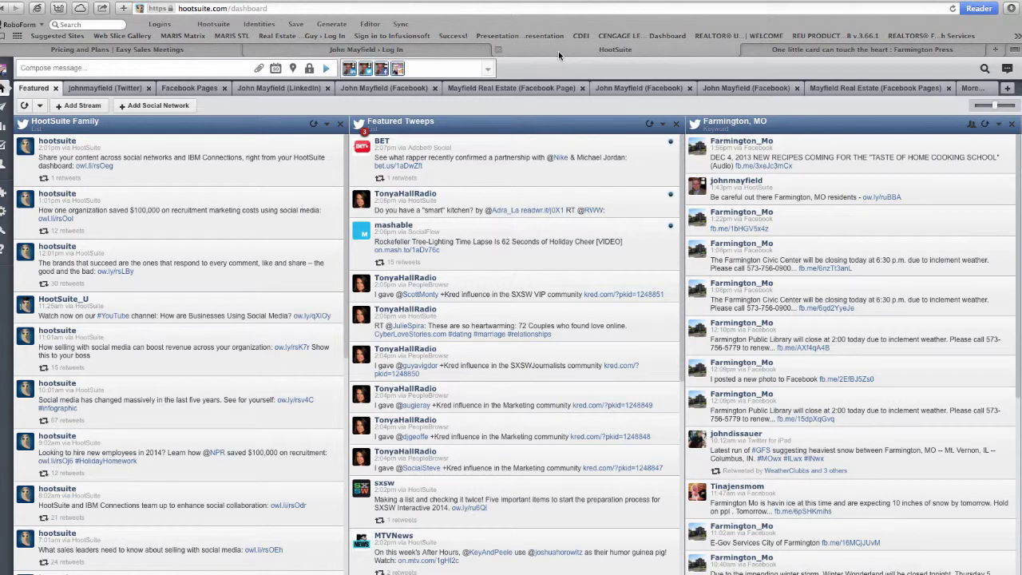